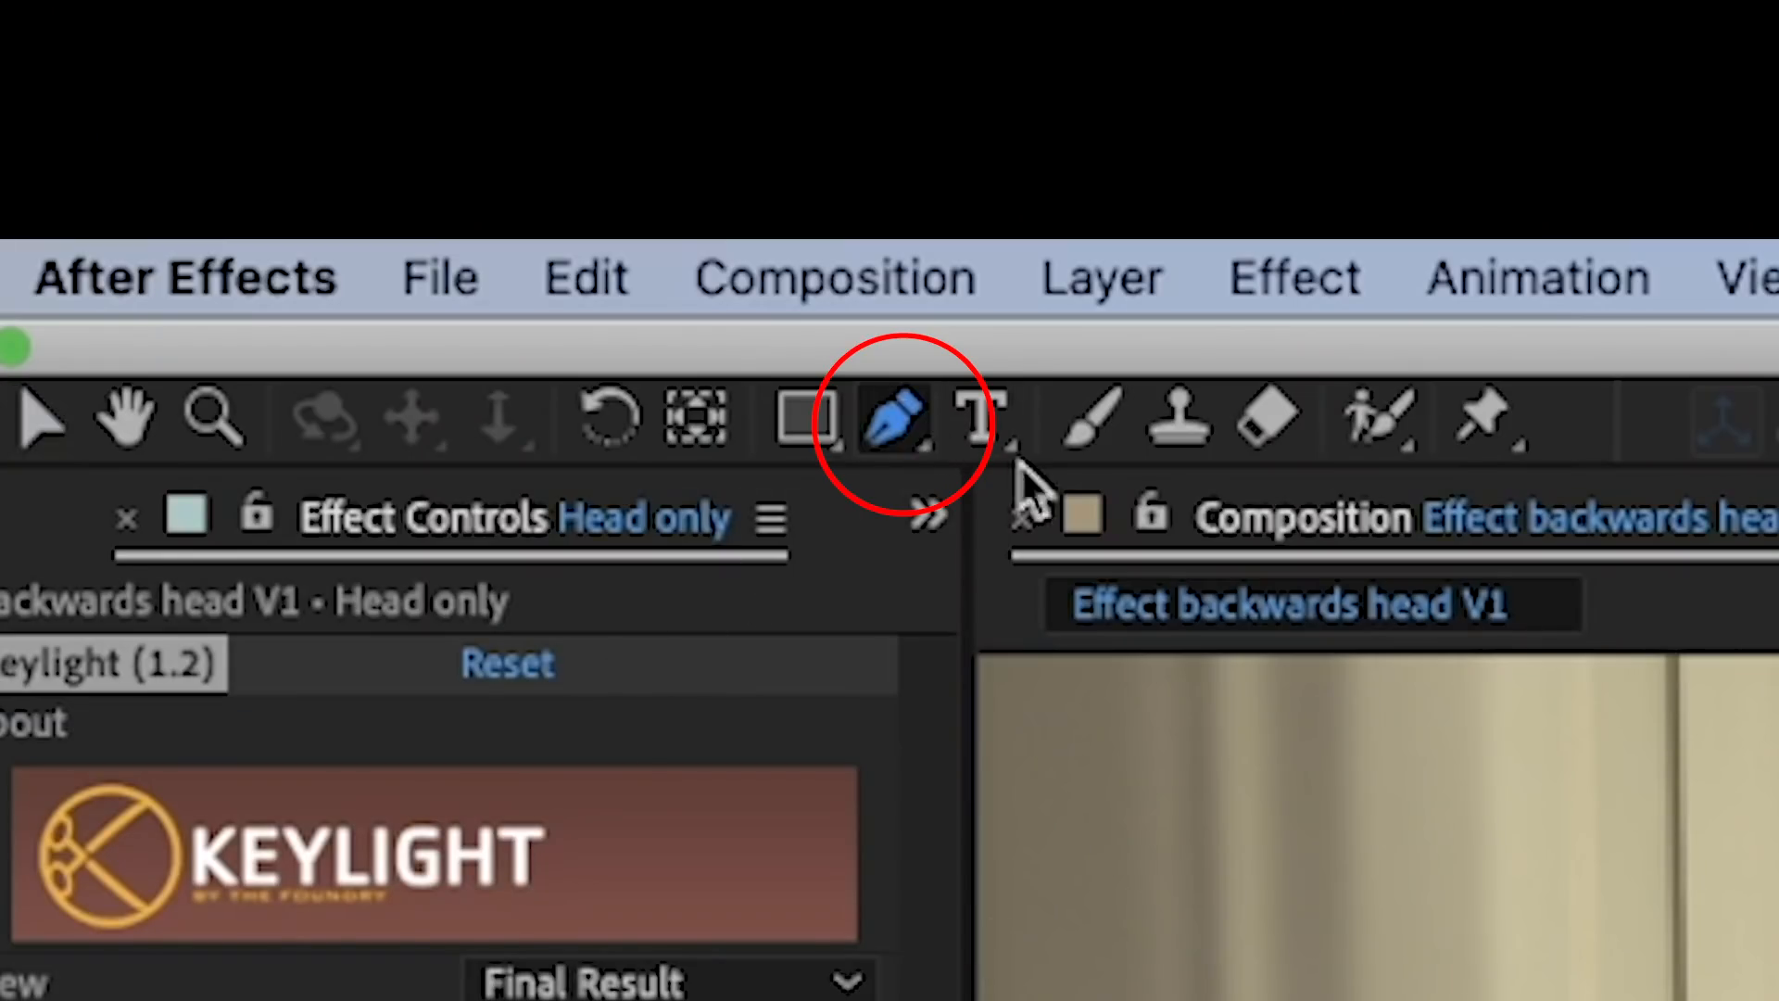
- Draw a mask loosely around the head and neck of the head footage with the Pen tool
{"action": "left_click", "coordinate": [1154, 354]}
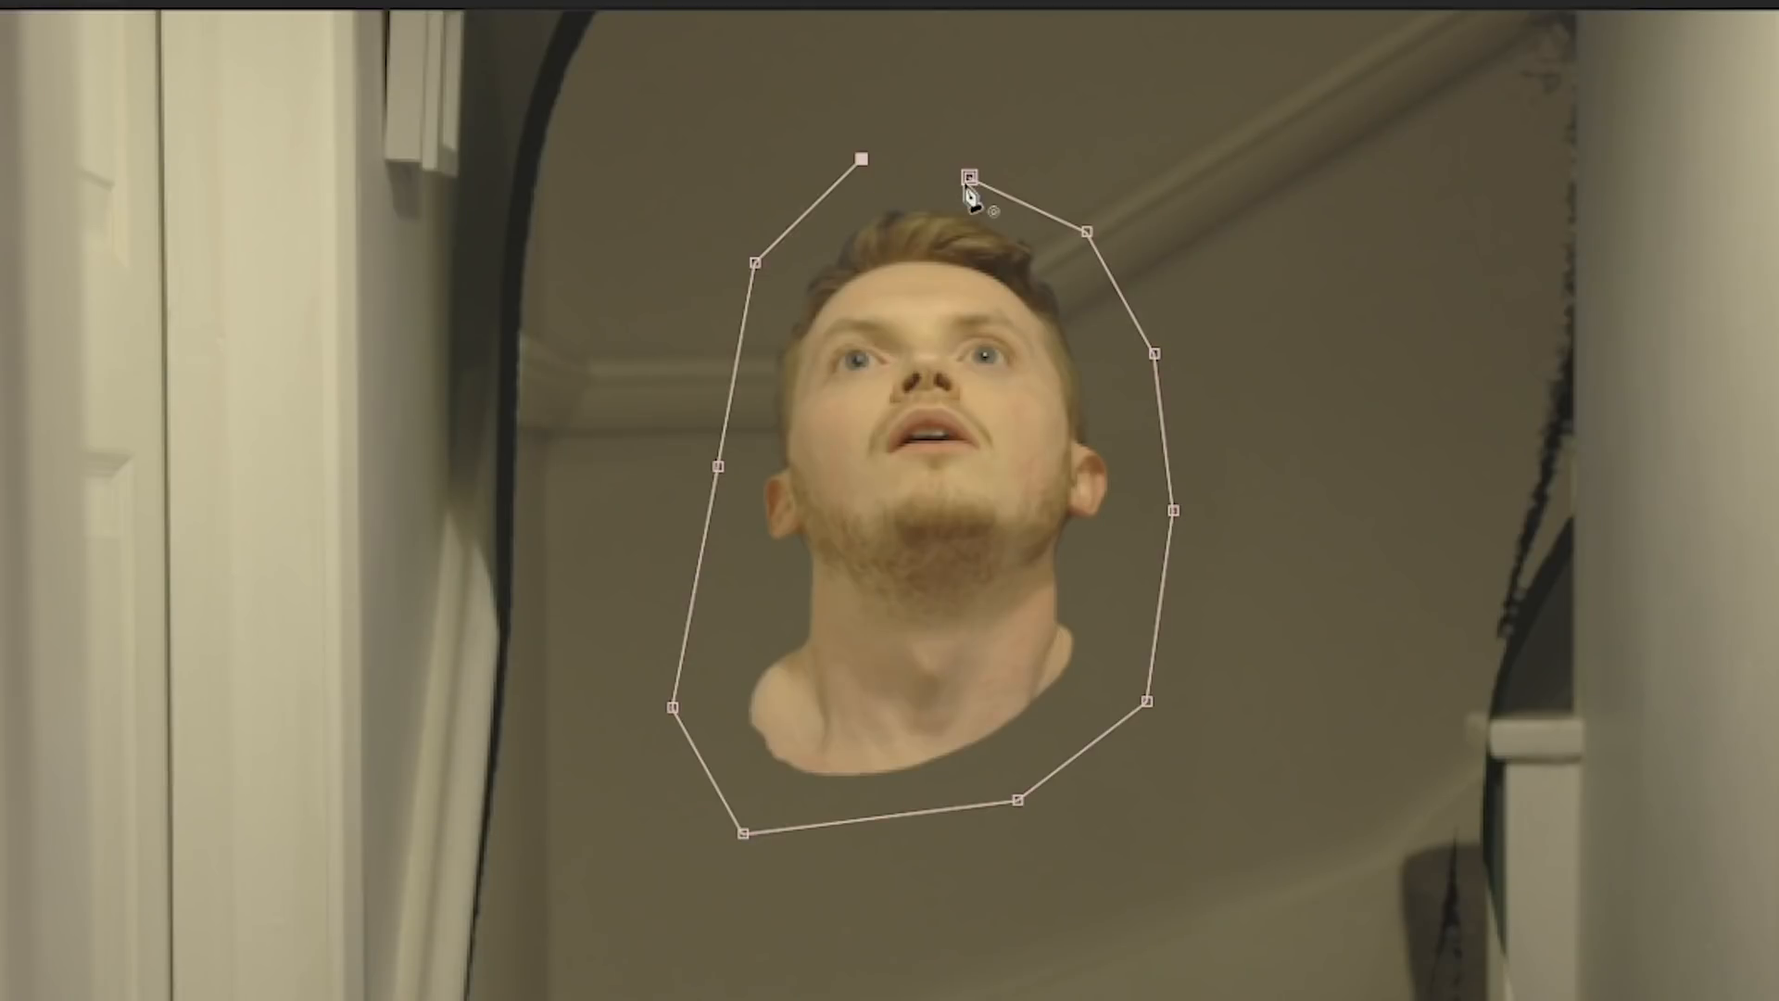
{"action": "left_click", "coordinate": [969, 176]}
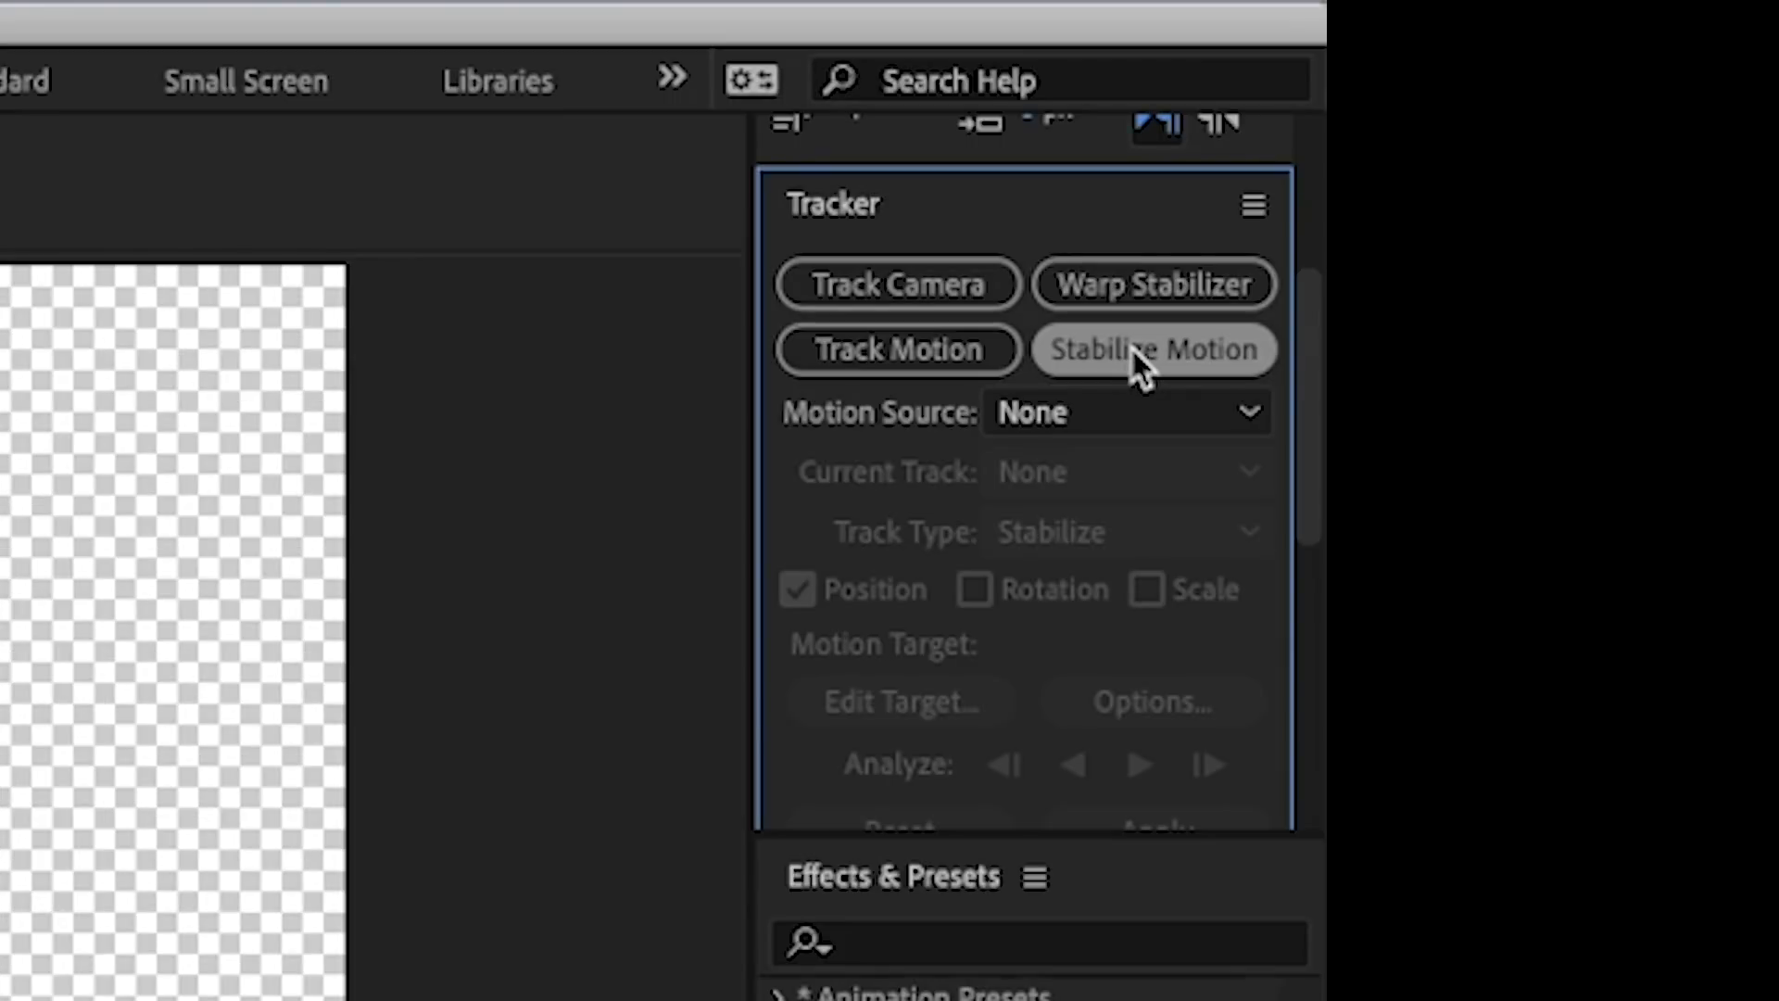
- Stabilize the position of the Head only 2 layer by placing the track point on the nose and analyzing forward
{"action": "left_click", "coordinate": [1130, 346]}
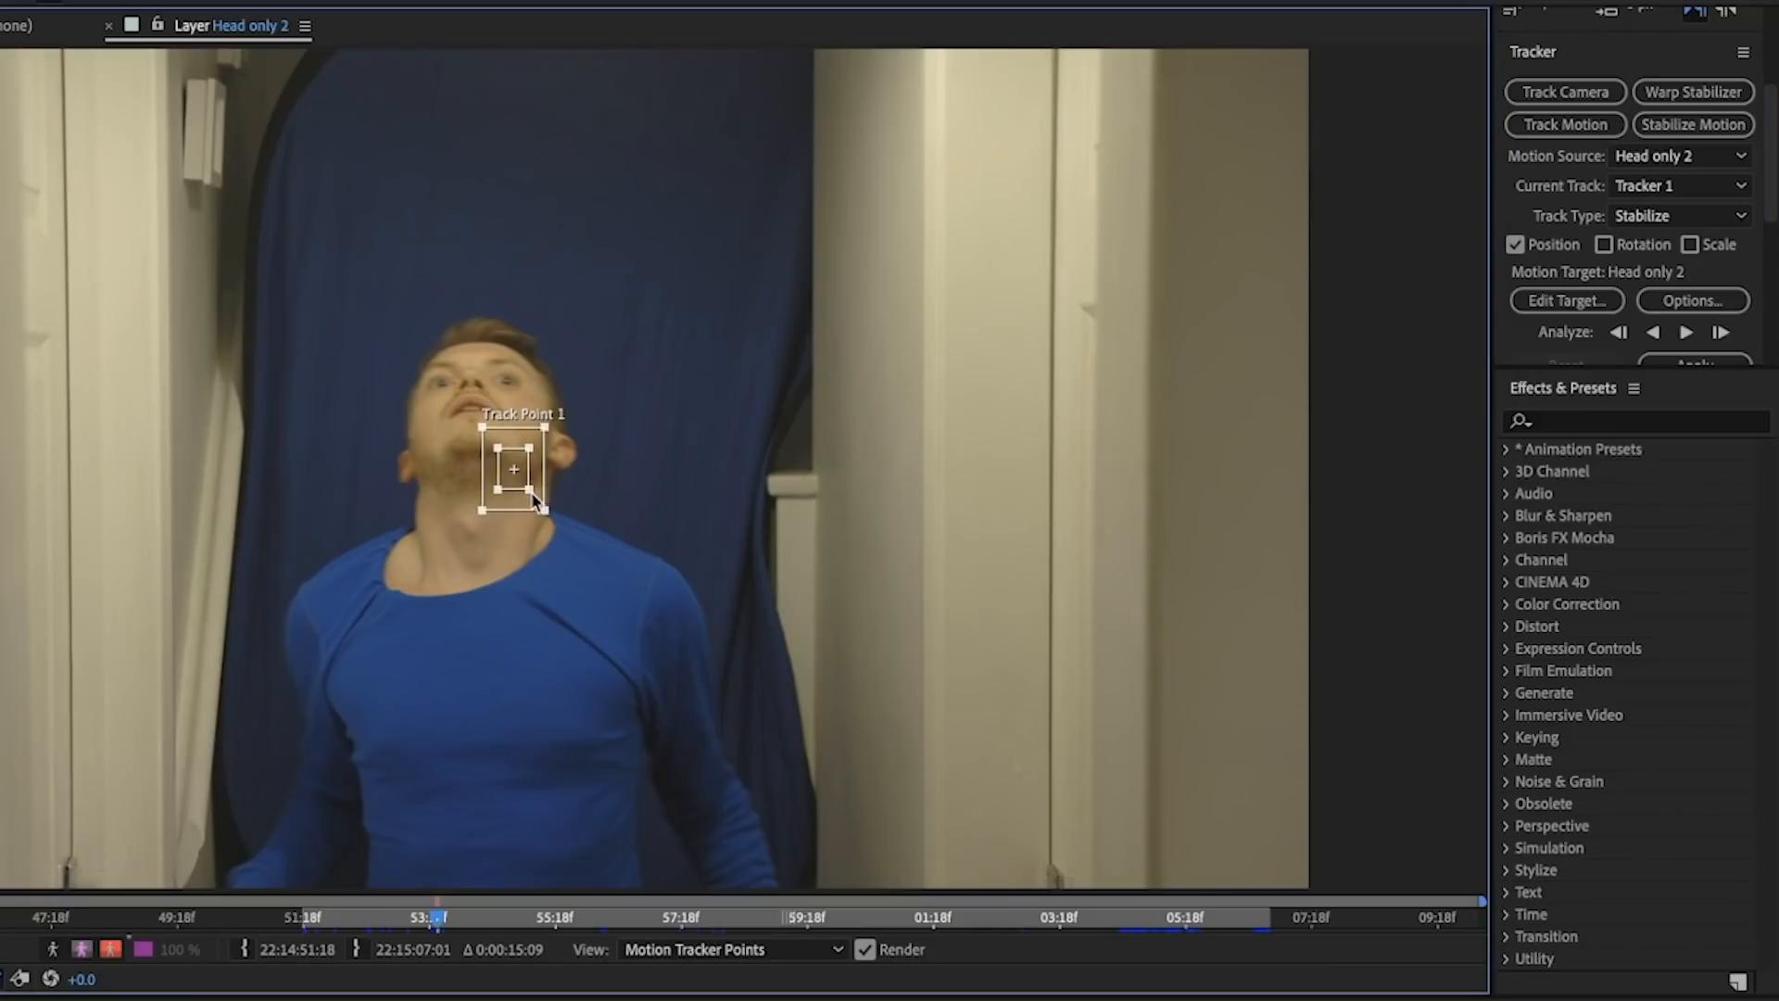
{"action": "left_click_drag", "start_coordinate": [531, 491], "coordinate": [479, 408]}
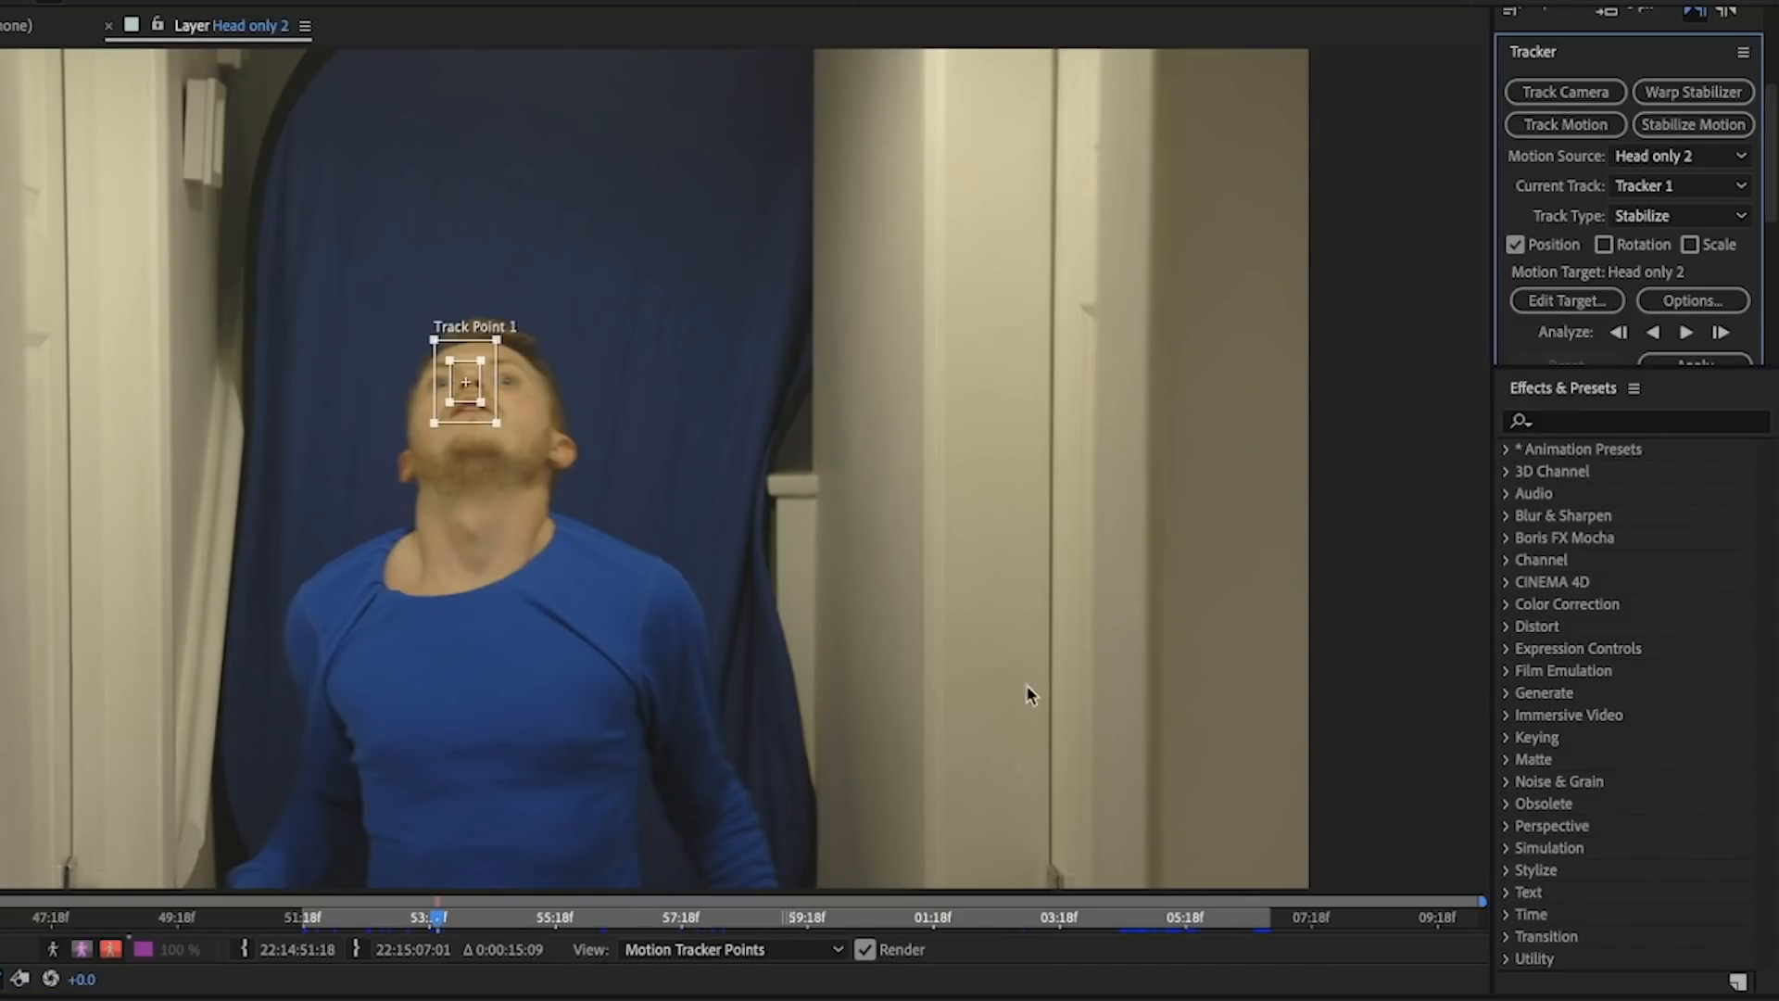
{"action": "left_click", "coordinate": [1684, 332]}
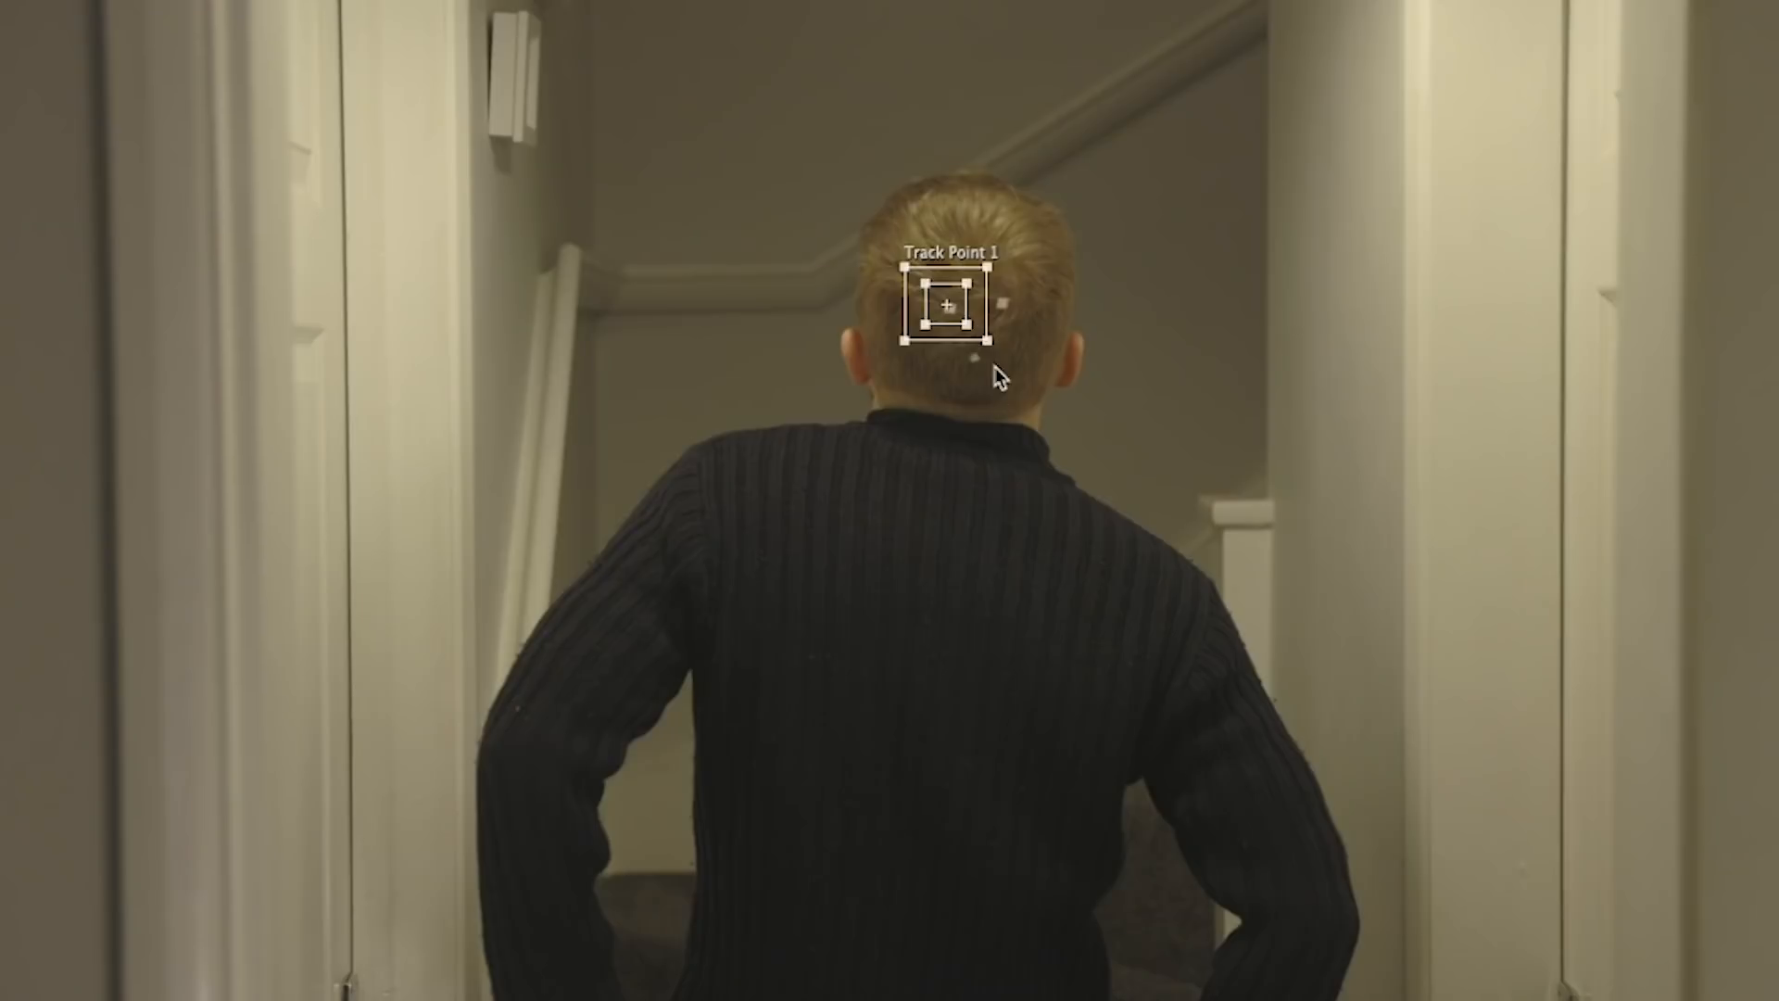
- Set up motion tracking on the Body performance layer, using the marker dots on the back of the head
{"action": "left_click_drag", "start_coordinate": [930, 500], "coordinate": [1005, 320]}
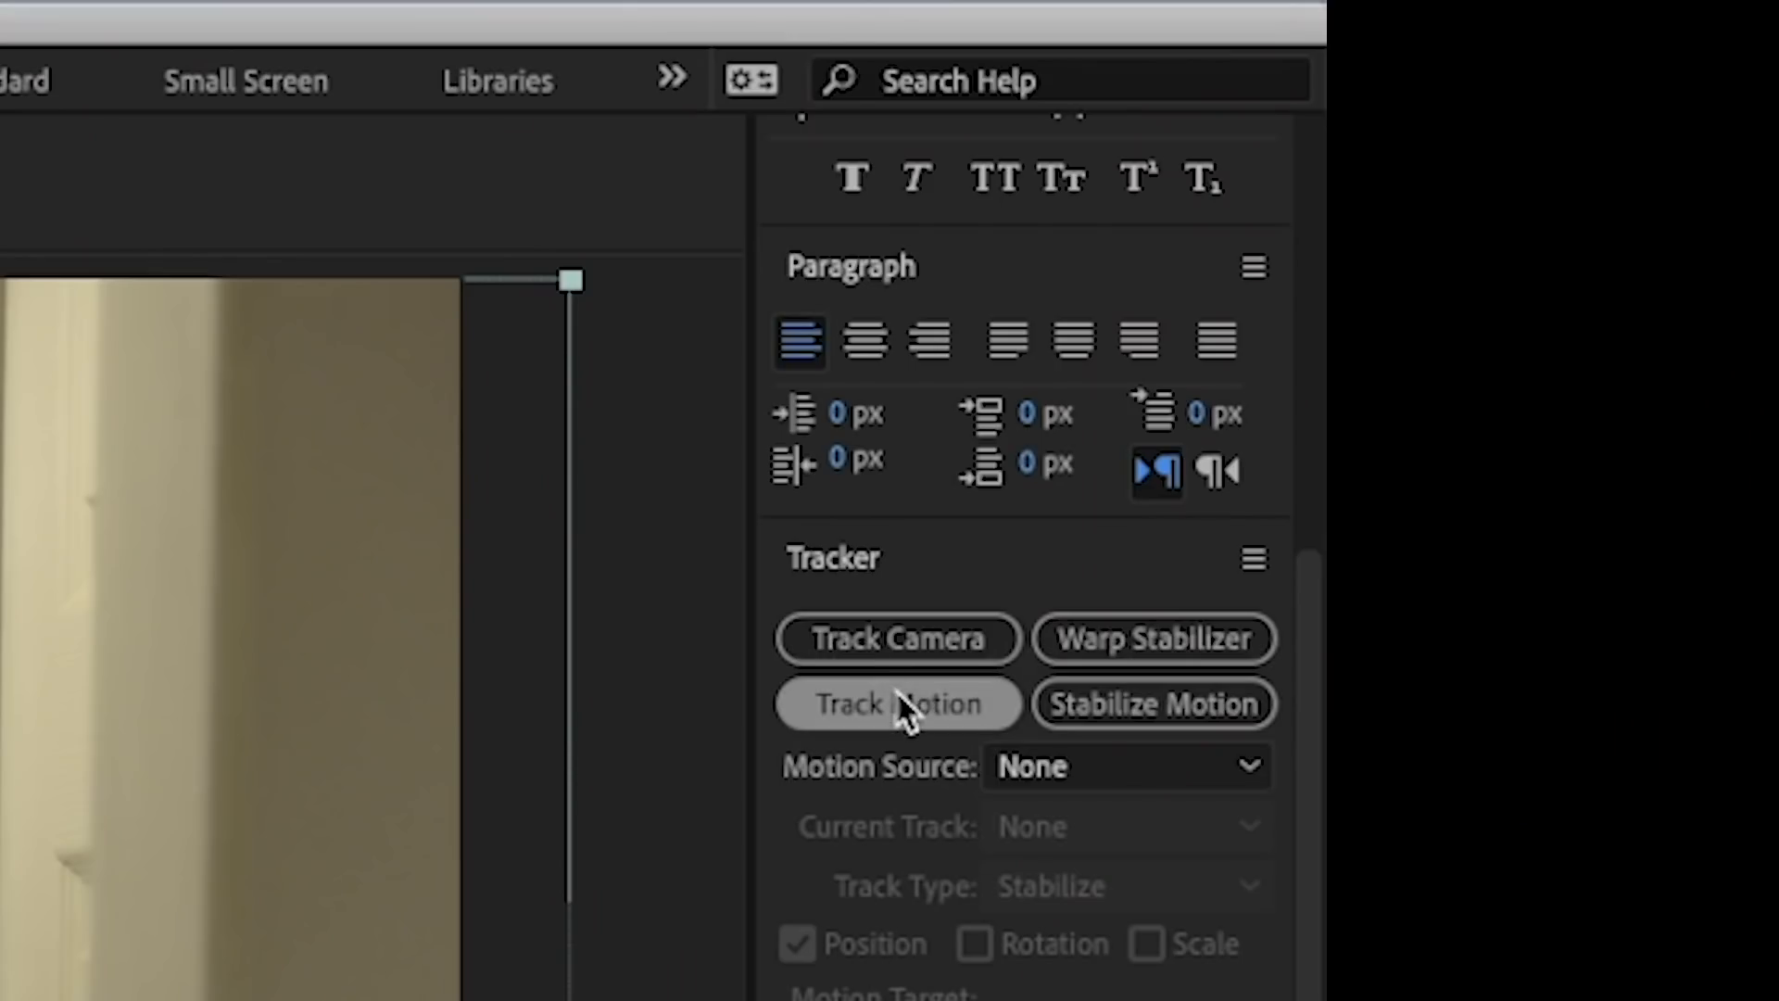
{"action": "left_click", "coordinate": [897, 703]}
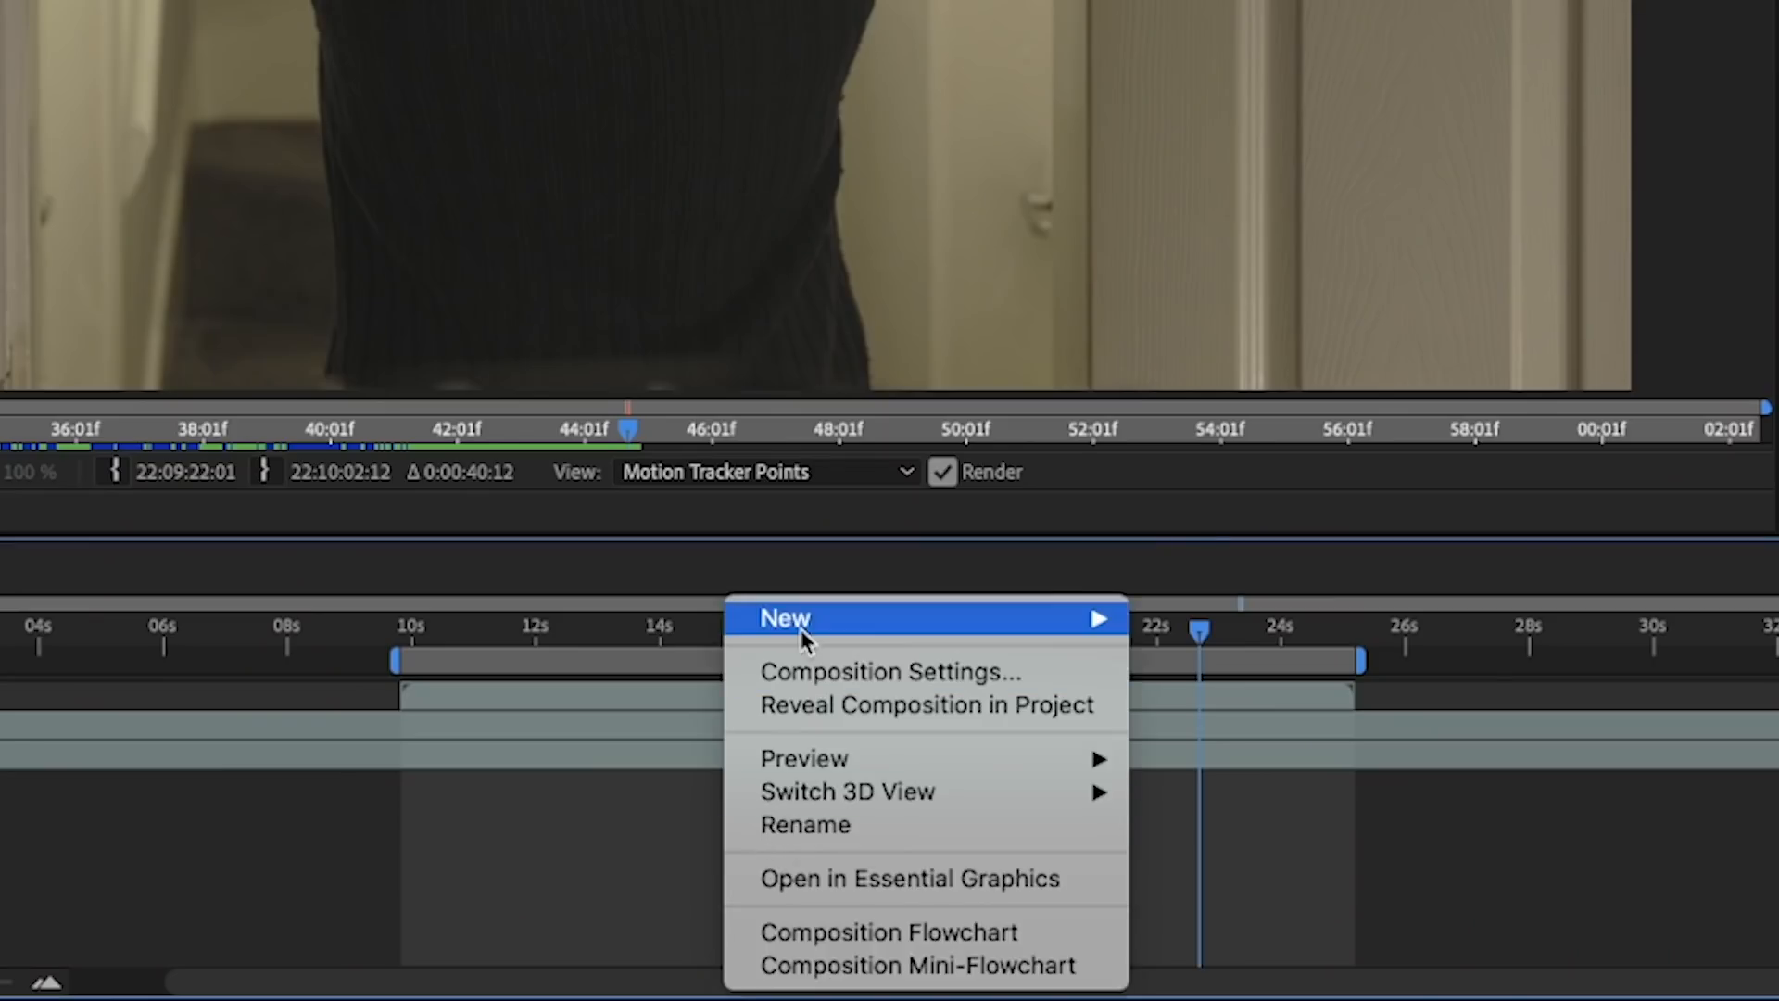
- Create a null object, make it the motion target of the body tracker and apply the tracking data to it
{"action": "mouse_move", "coordinate": [800, 630]}
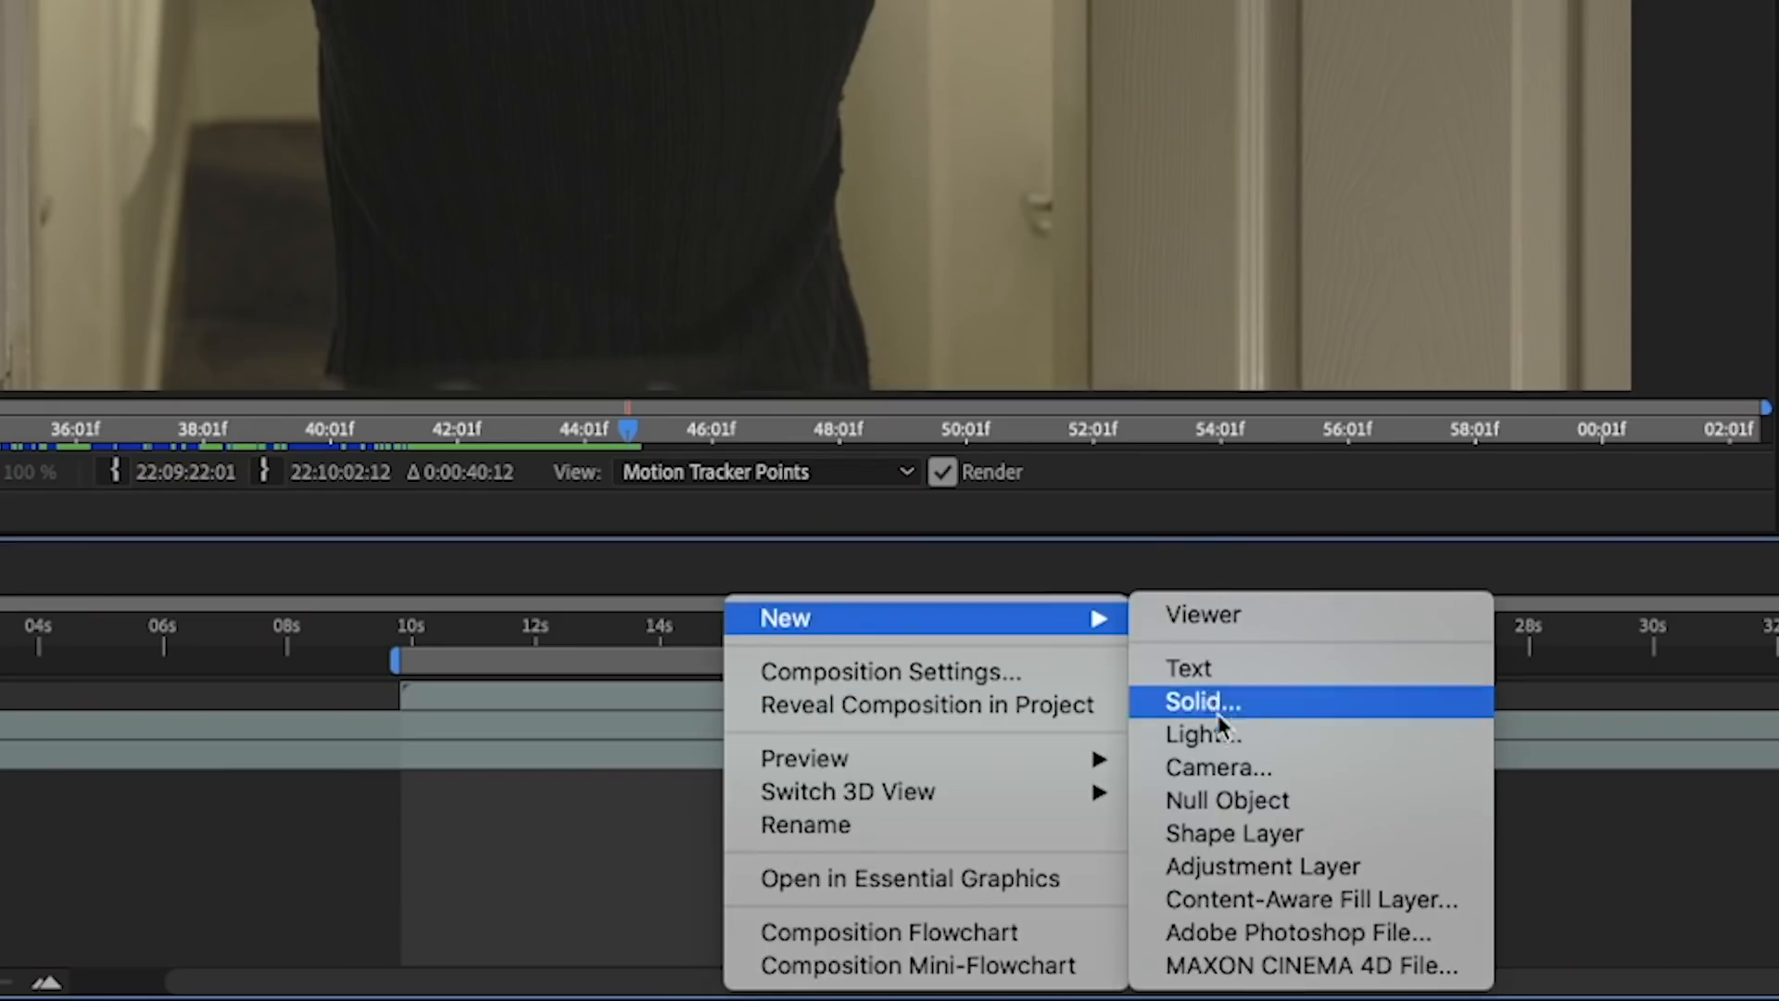
{"action": "left_click", "coordinate": [1212, 802]}
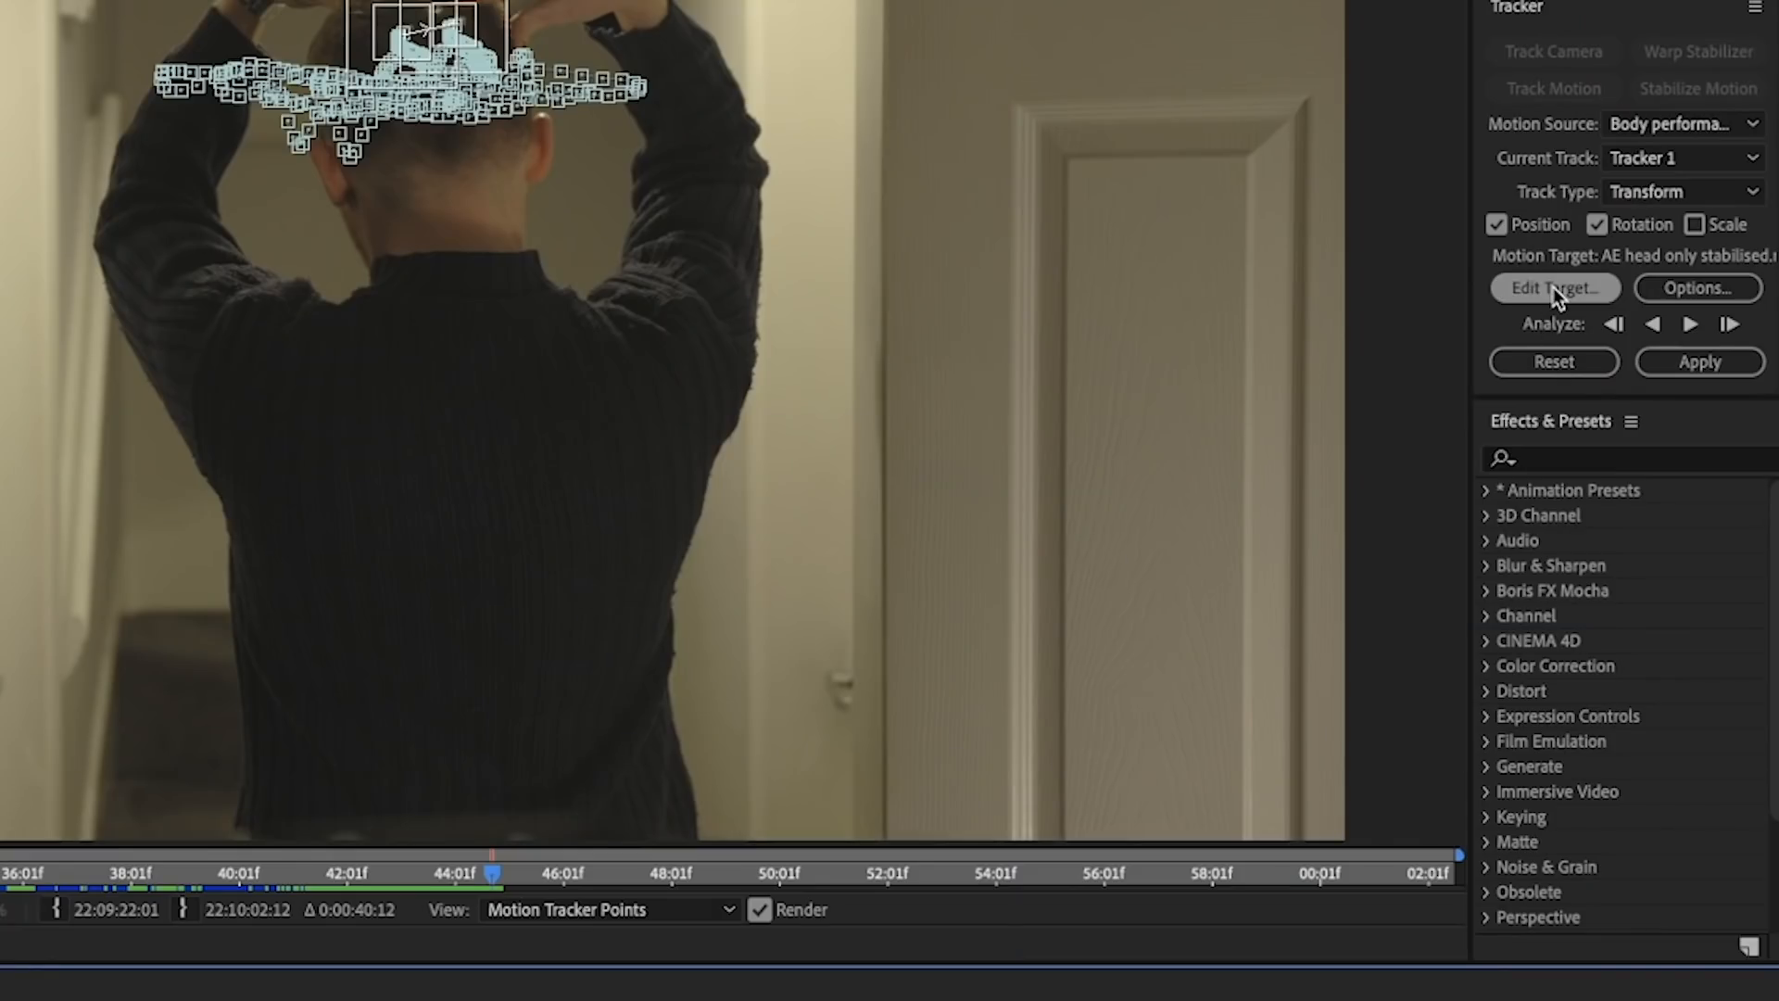
{"action": "left_click", "coordinate": [1553, 287]}
{"action": "left_click", "coordinate": [265, 504]}
{"action": "left_click", "coordinate": [275, 524]}
{"action": "left_click", "coordinate": [503, 628]}
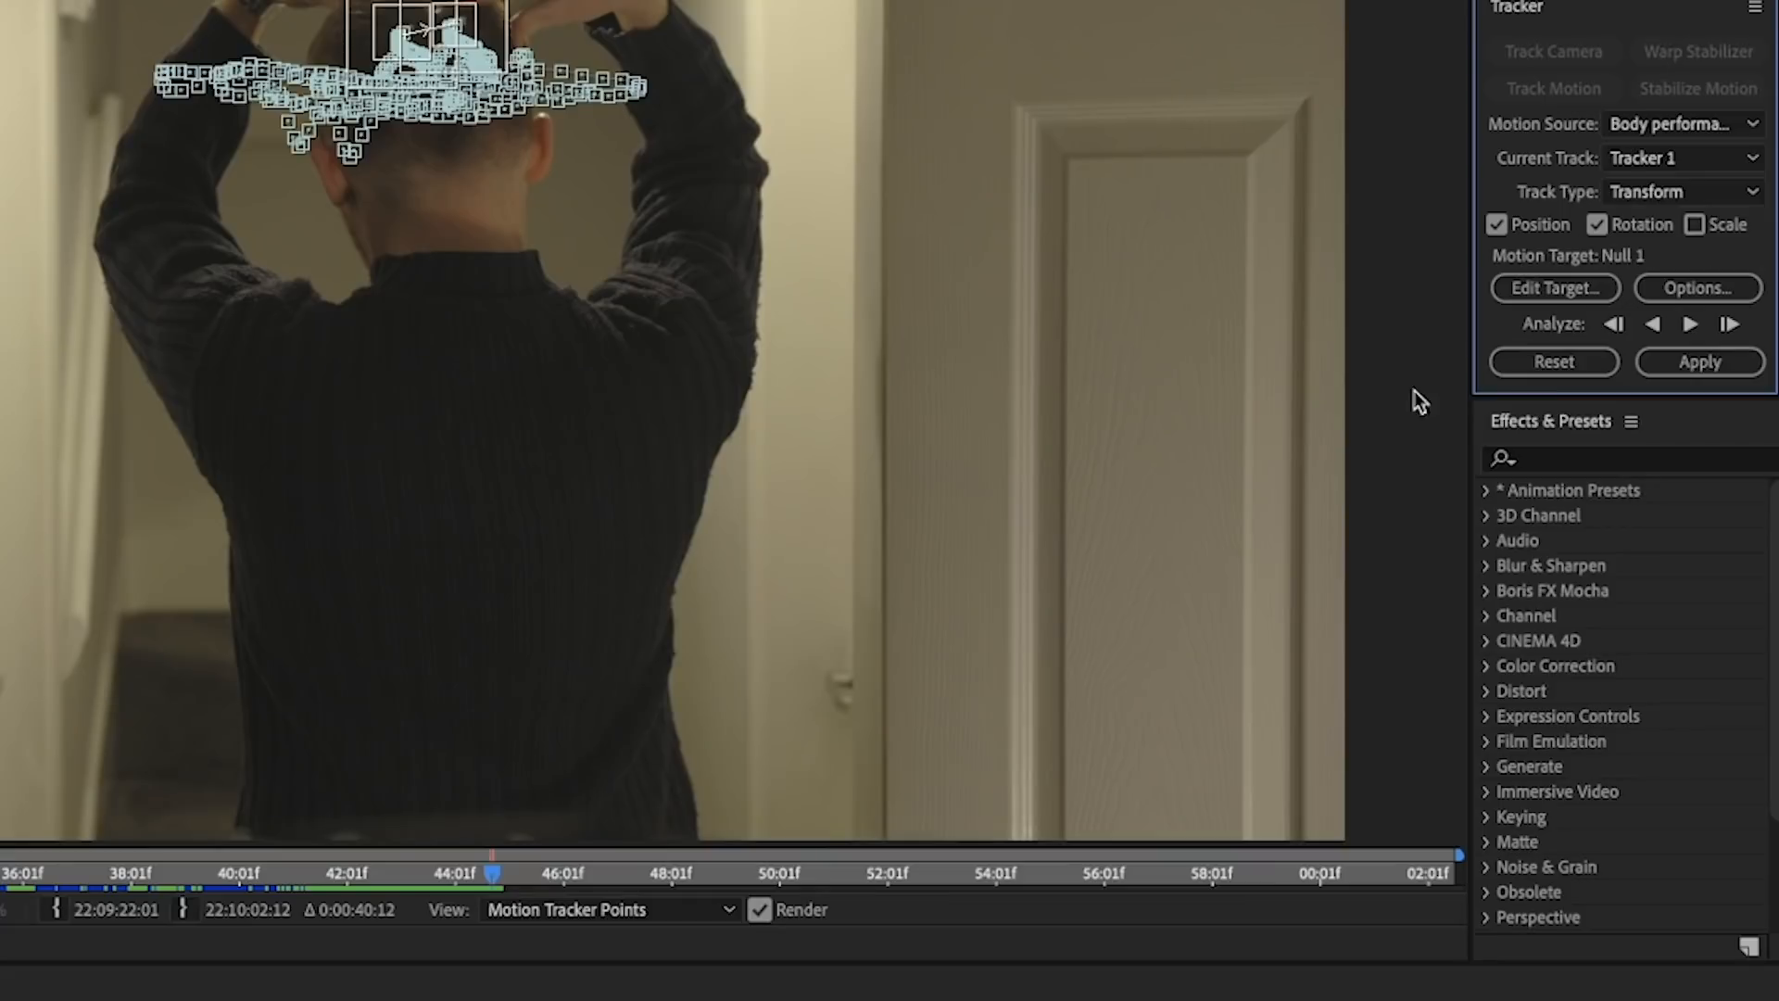
{"action": "left_click", "coordinate": [1699, 362]}
{"action": "left_click", "coordinate": [1322, 561]}
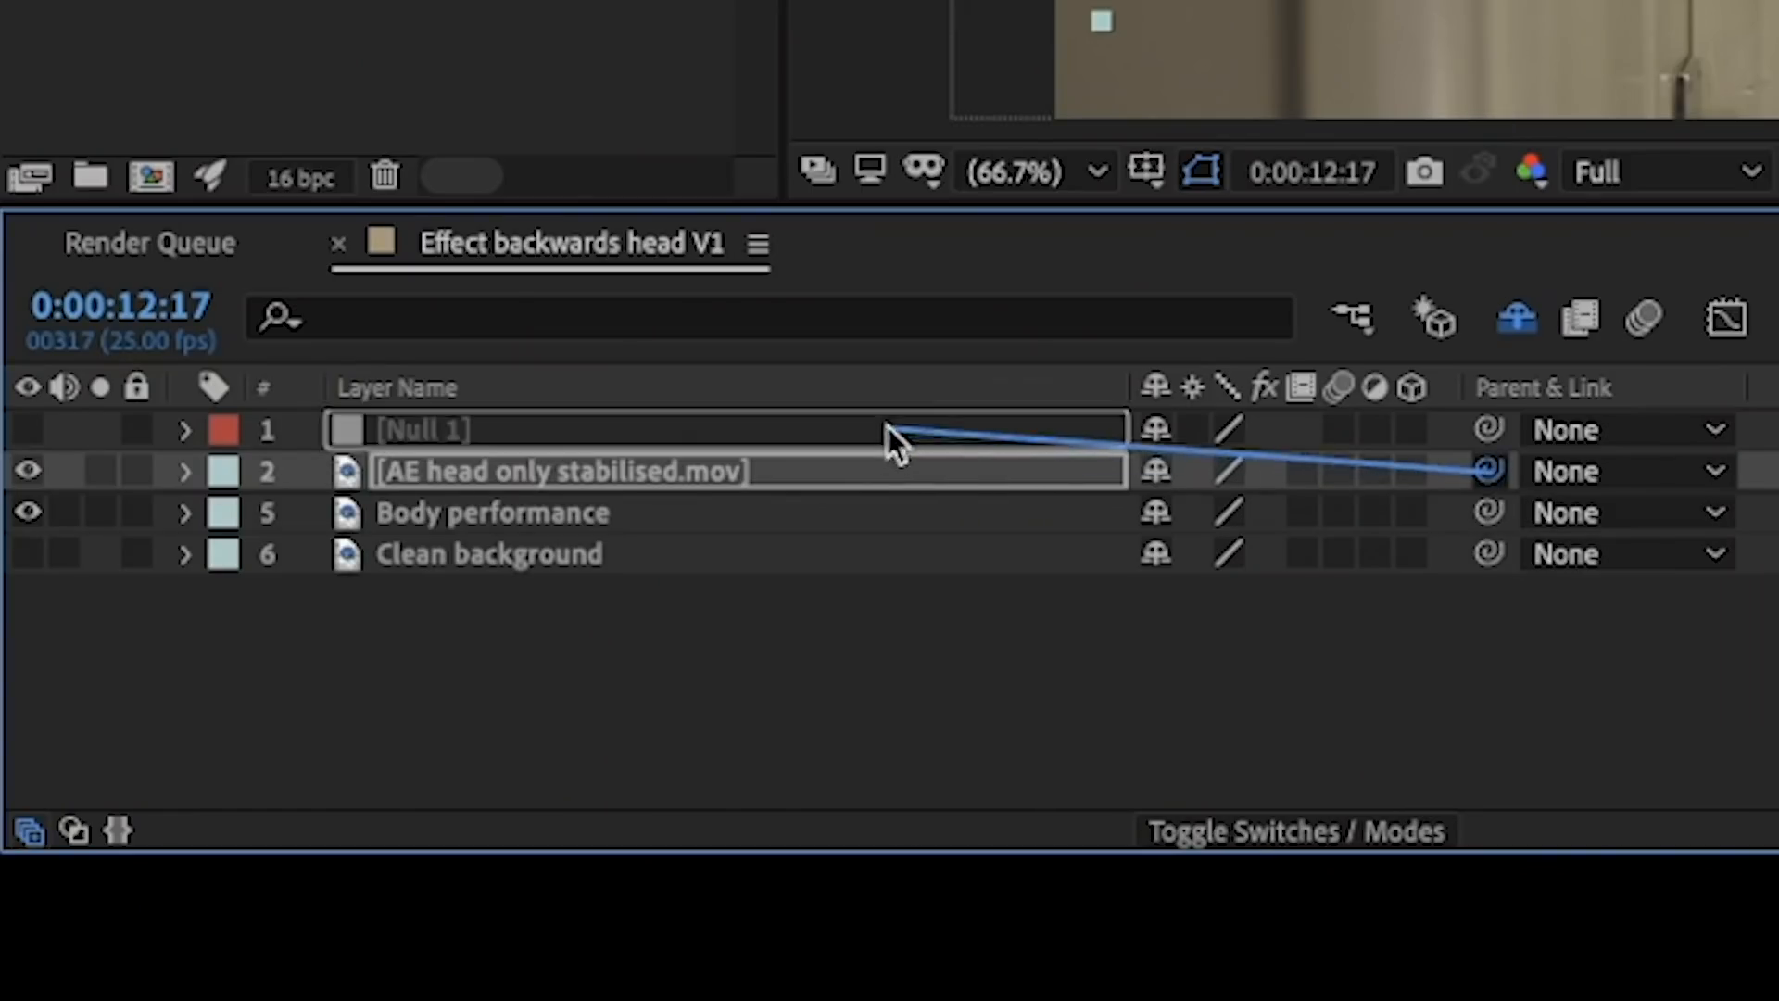
- Parent the AE head only stabilised.mov layer to the null object
{"action": "left_click_drag", "start_coordinate": [887, 428], "coordinate": [886, 428]}
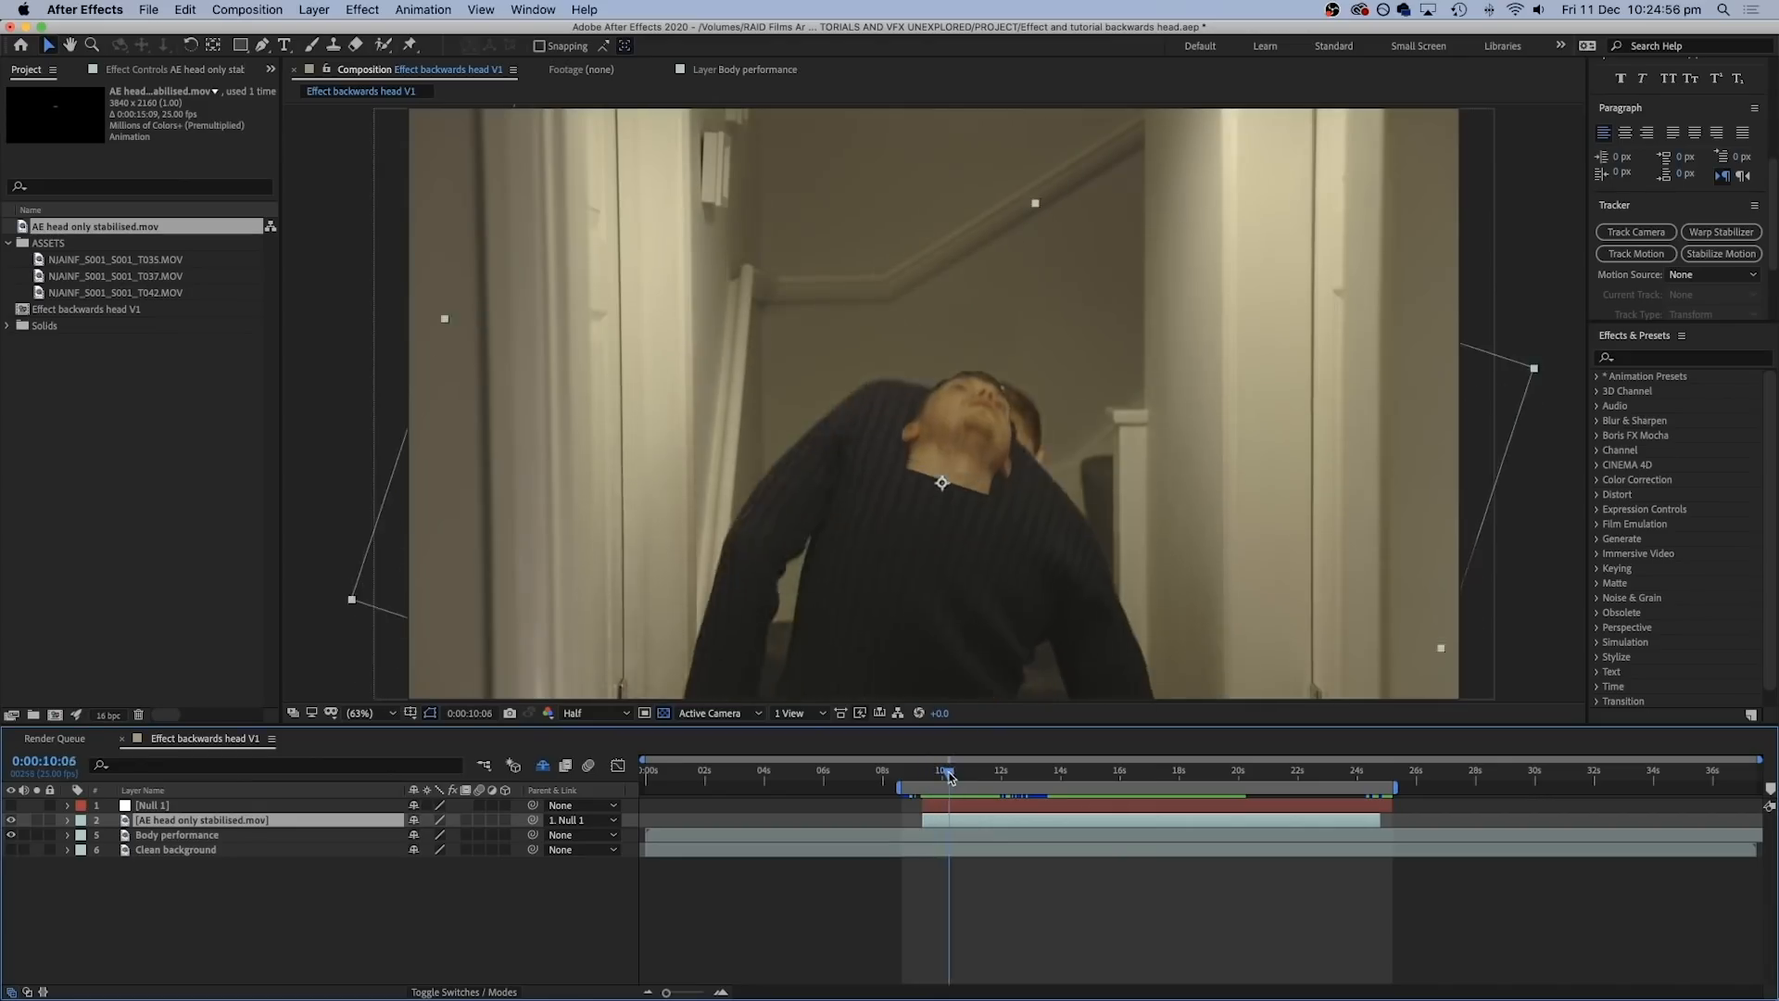
{"action": "mouse_move", "coordinate": [945, 782]}
{"action": "left_mouse_down"}
{"action": "mouse_move", "coordinate": [1079, 783]}
{"action": "mouse_move", "coordinate": [923, 780]}
{"action": "left_mouse_up"}
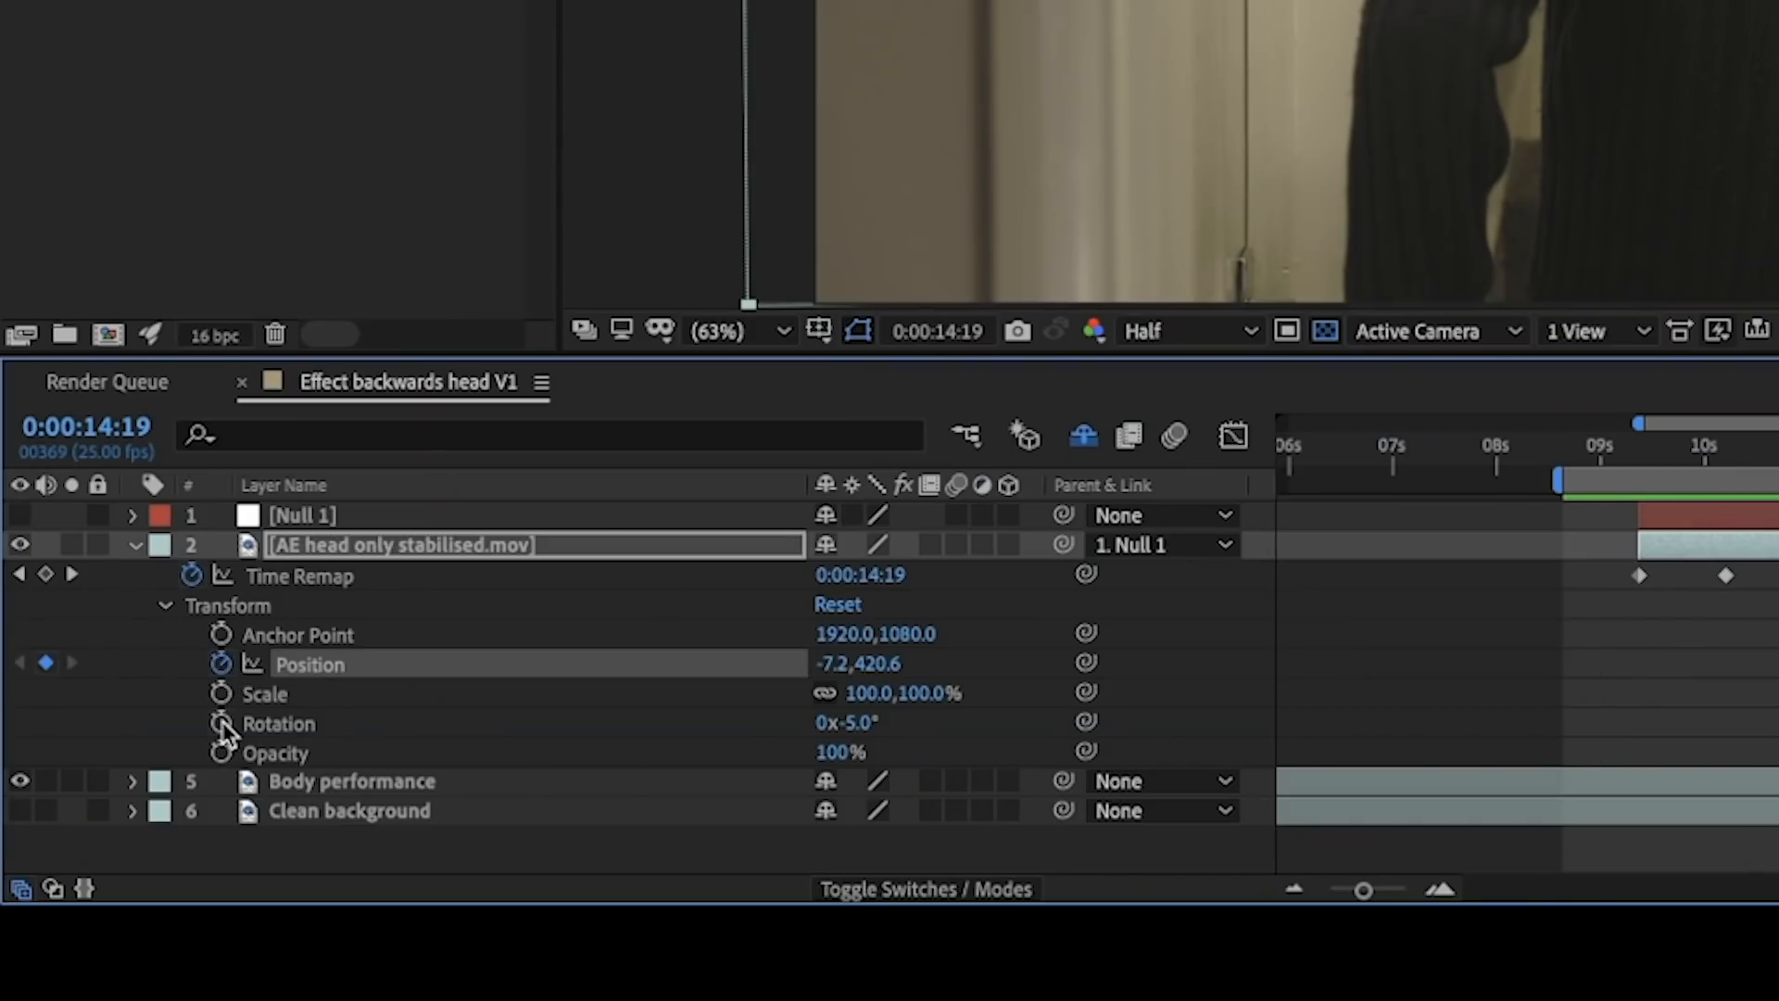
- Keyframe the rotation of the AE head only stabilised.mov layer, starting at 0:00:14:19, and correct its position and rotation along the clip
{"action": "left_click", "coordinate": [222, 724]}
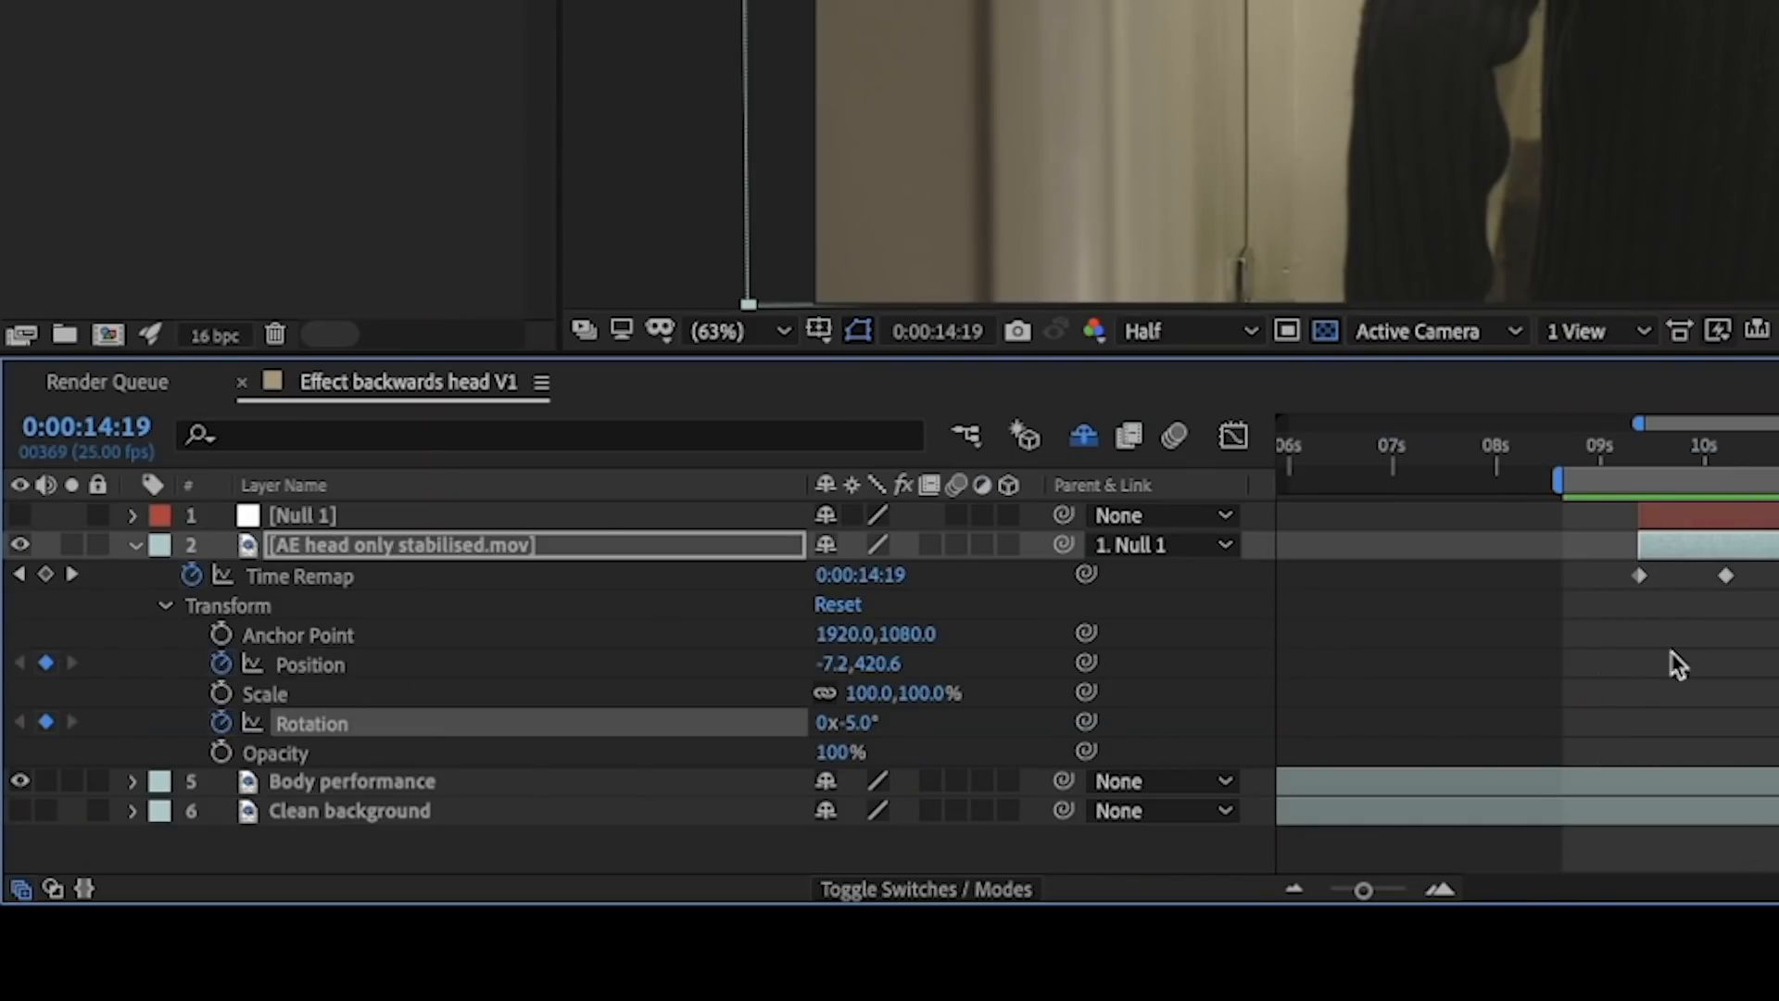
{"action": "key", "text": "Page_Up"}
{"action": "key", "text": "Page_Up"}
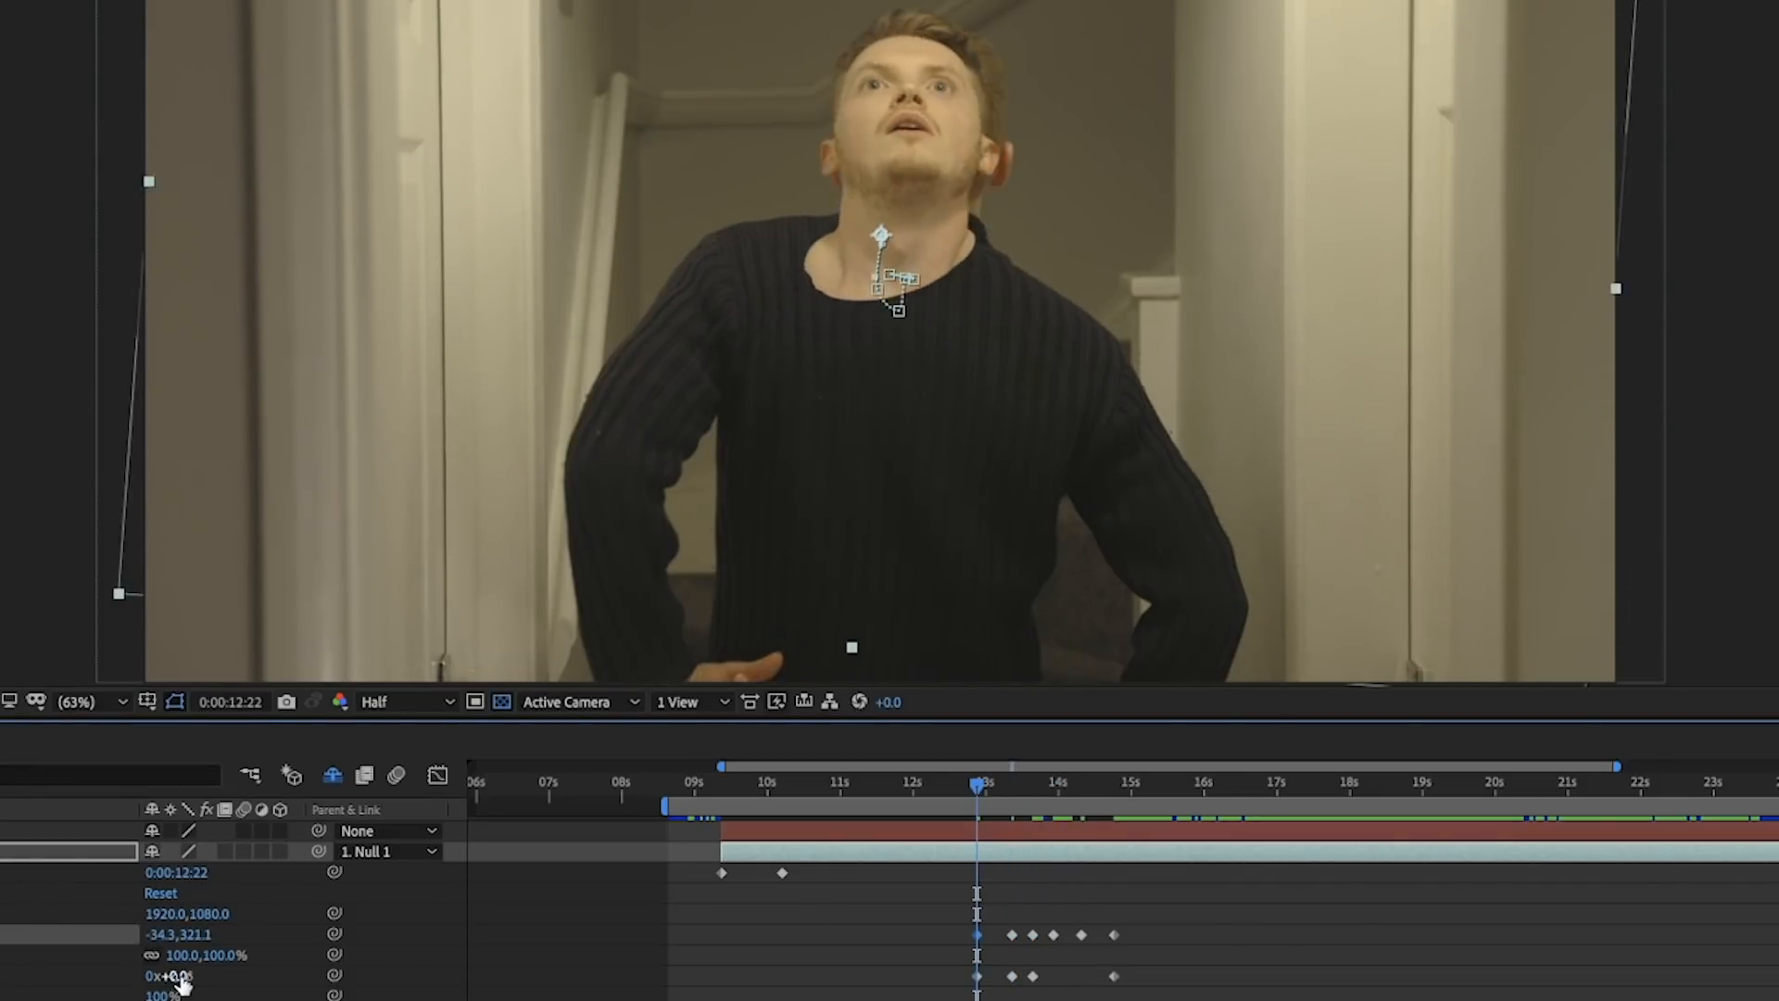
{"action": "left_click_drag", "start_coordinate": [955, 788], "coordinate": [951, 786]}
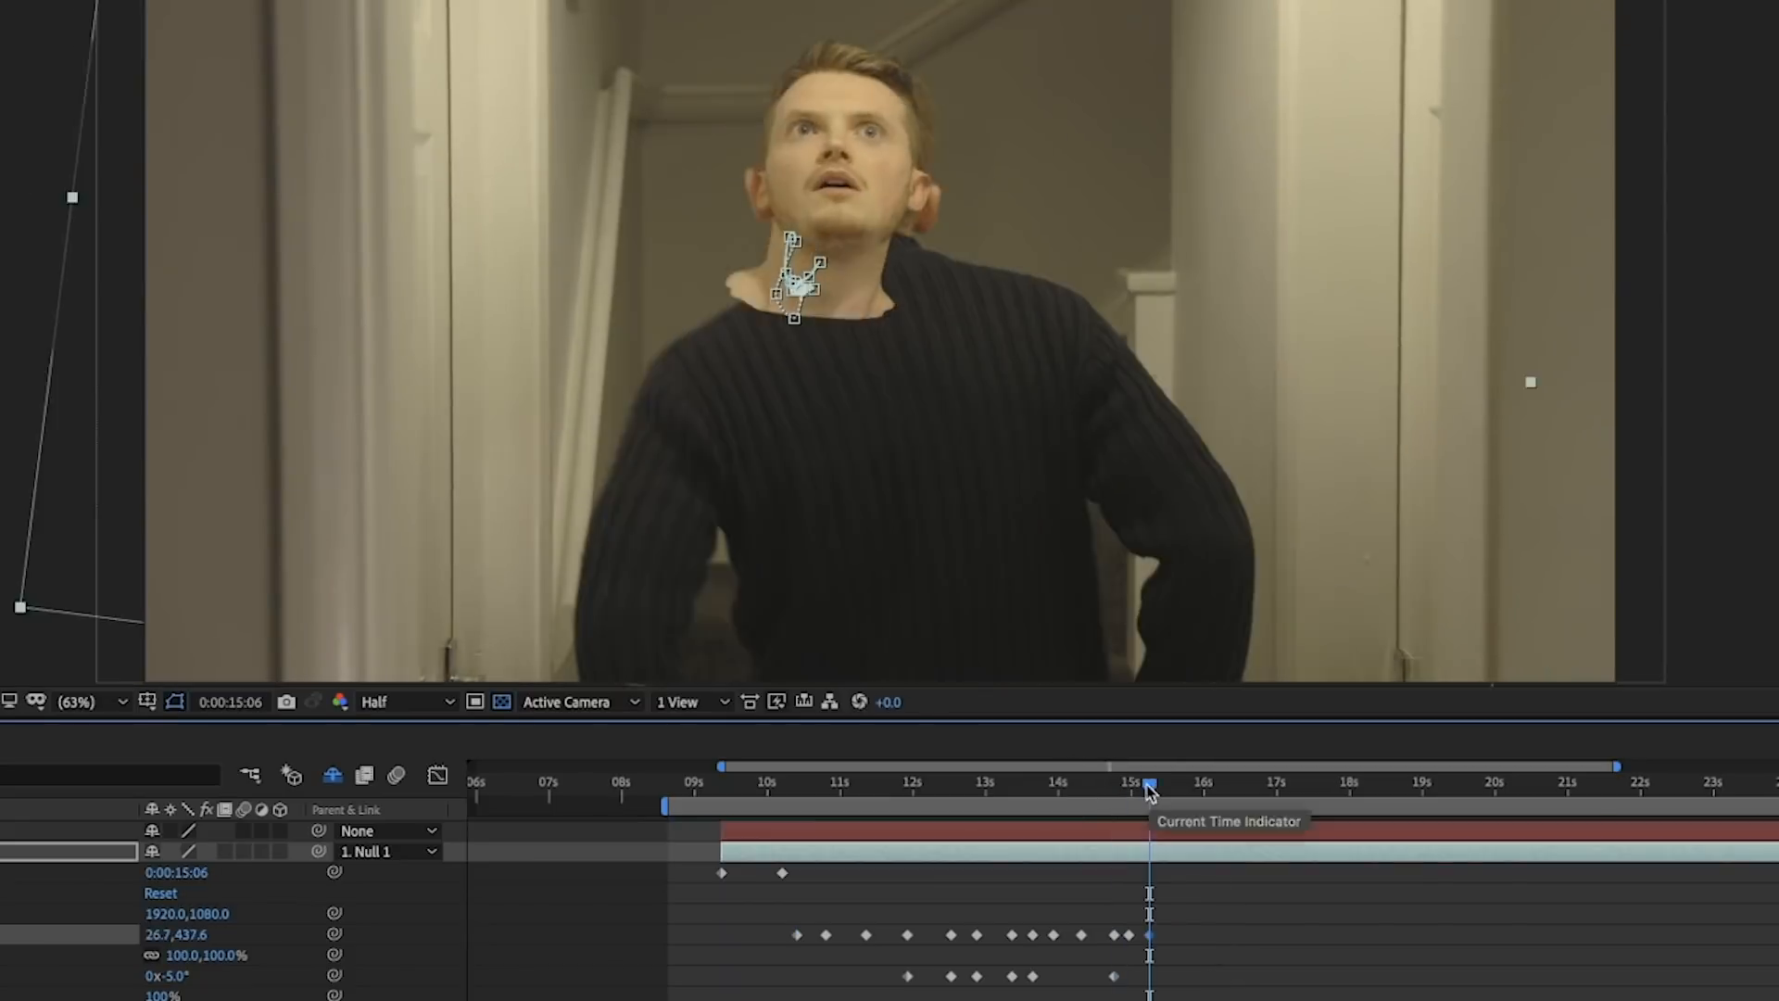
{"action": "left_click_drag", "start_coordinate": [1152, 783], "coordinate": [1300, 782]}
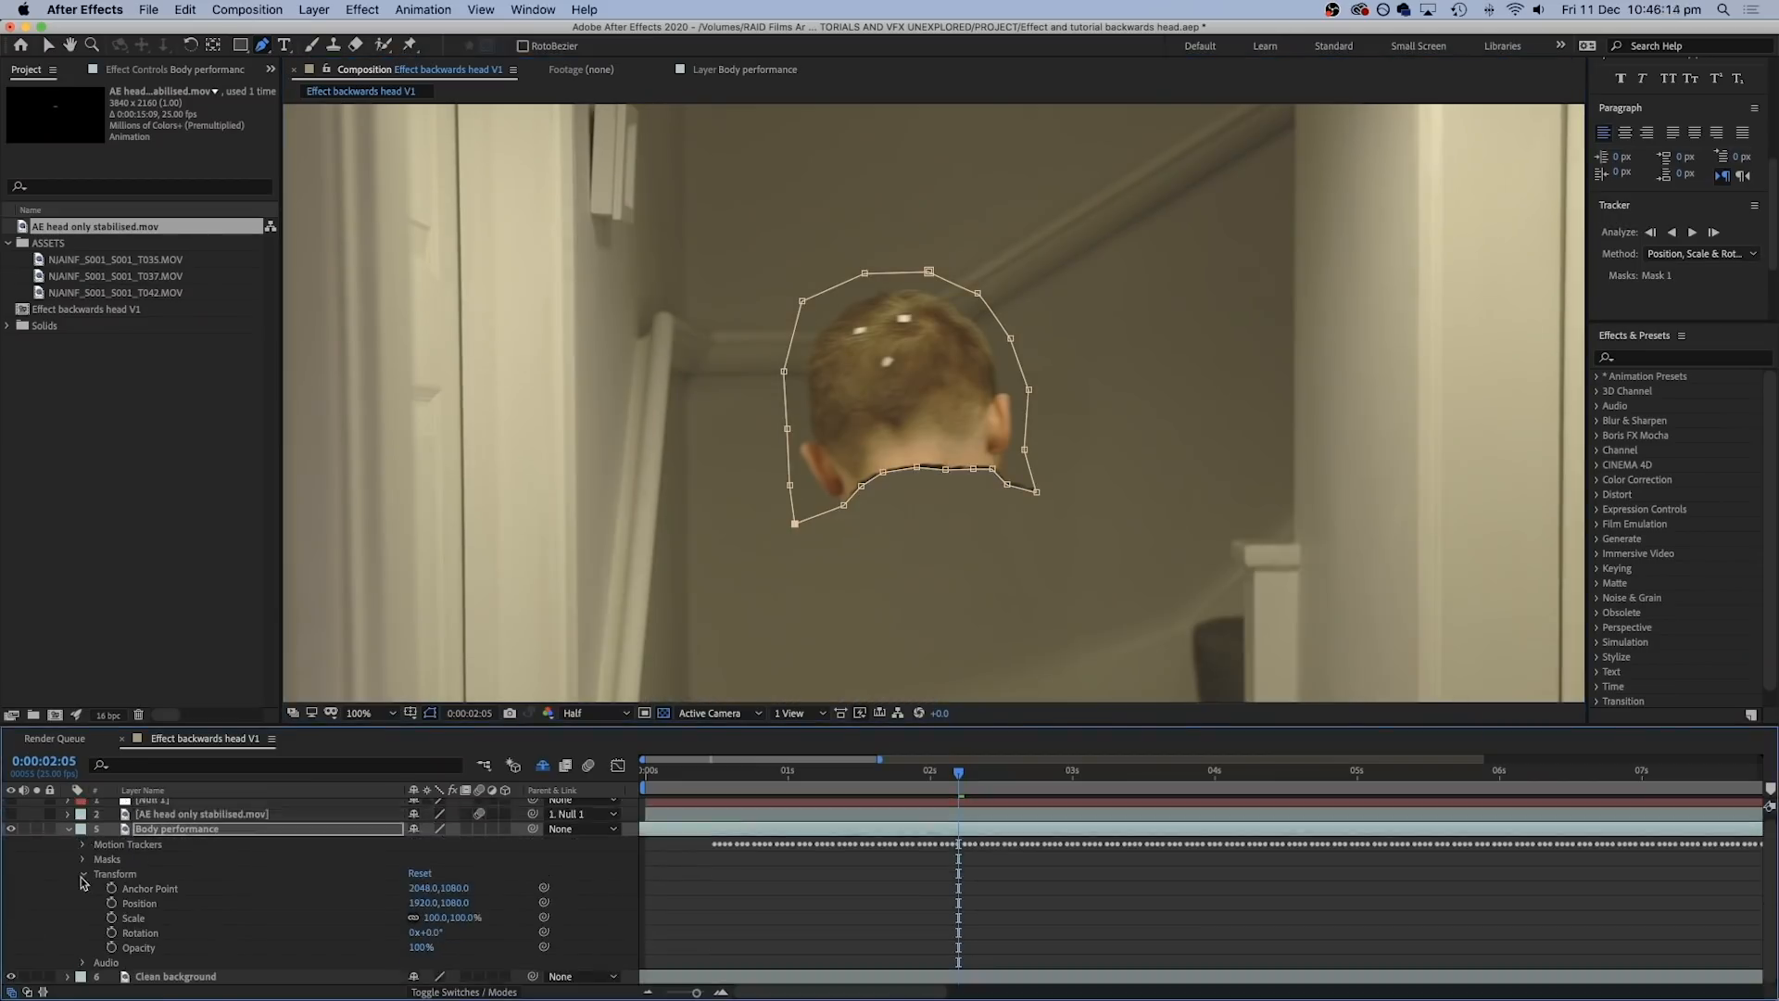
- Set the mode of the head mask on the Body performance layer to Subtract
{"action": "left_click", "coordinate": [422, 872]}
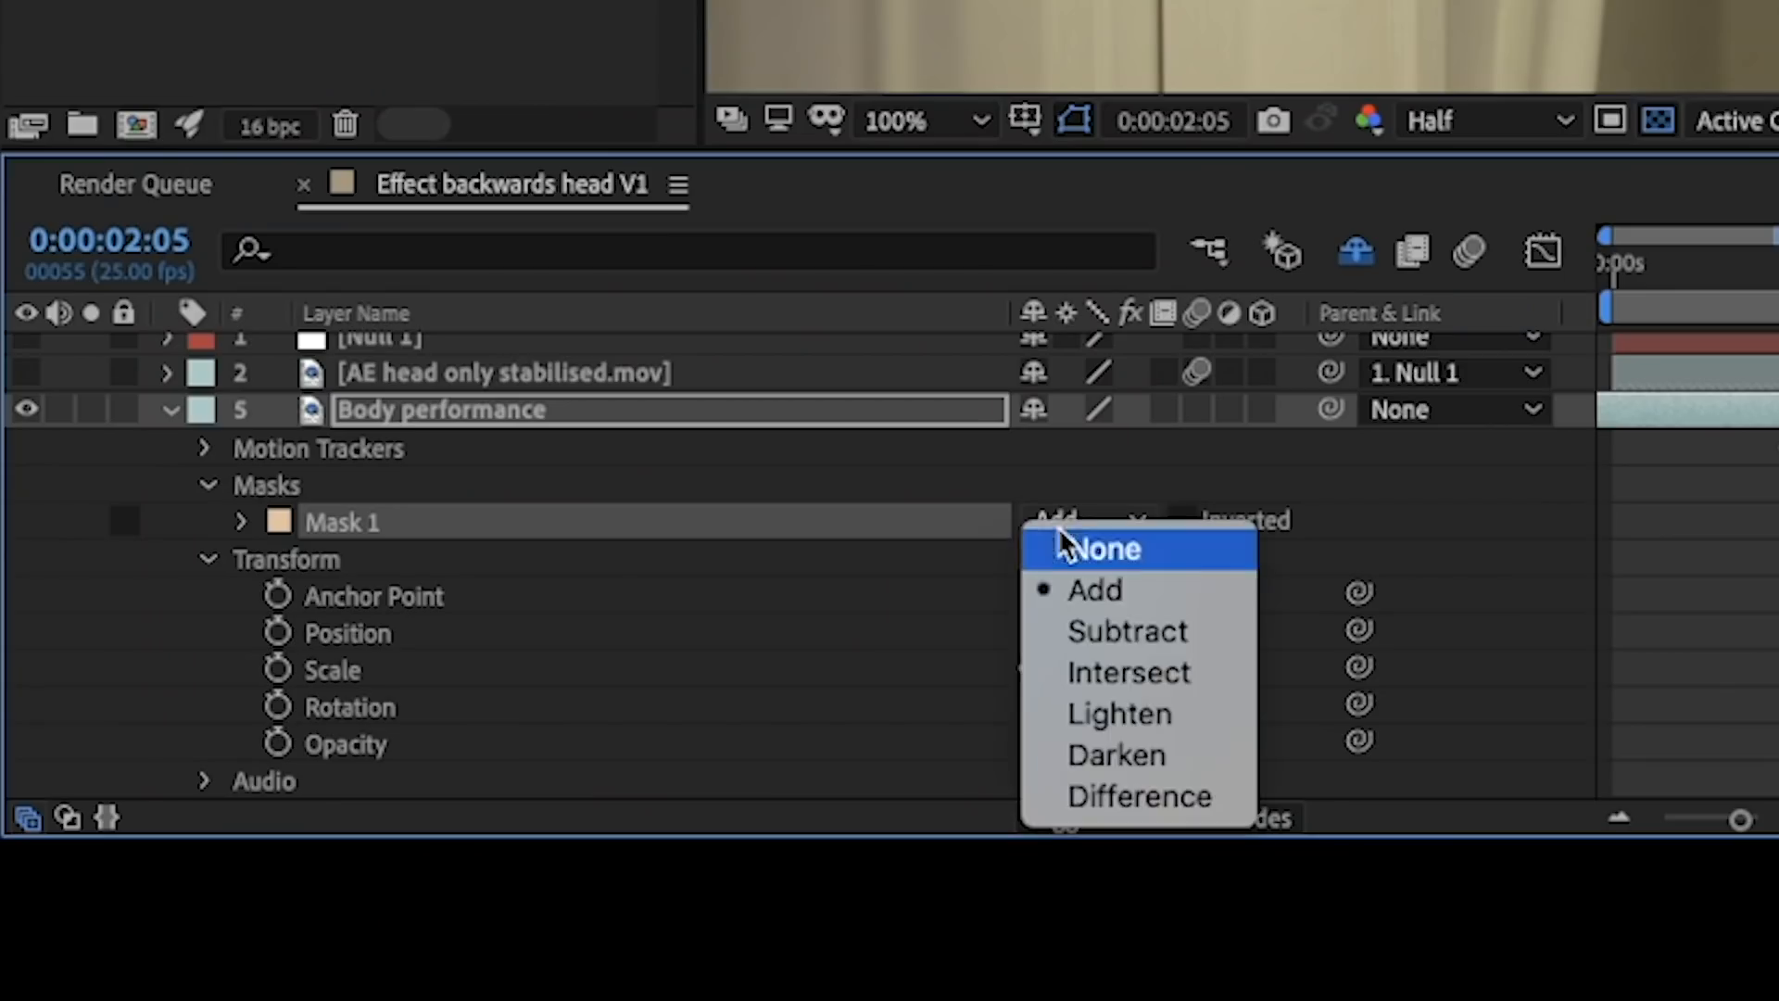
{"action": "left_click", "coordinate": [1086, 630]}
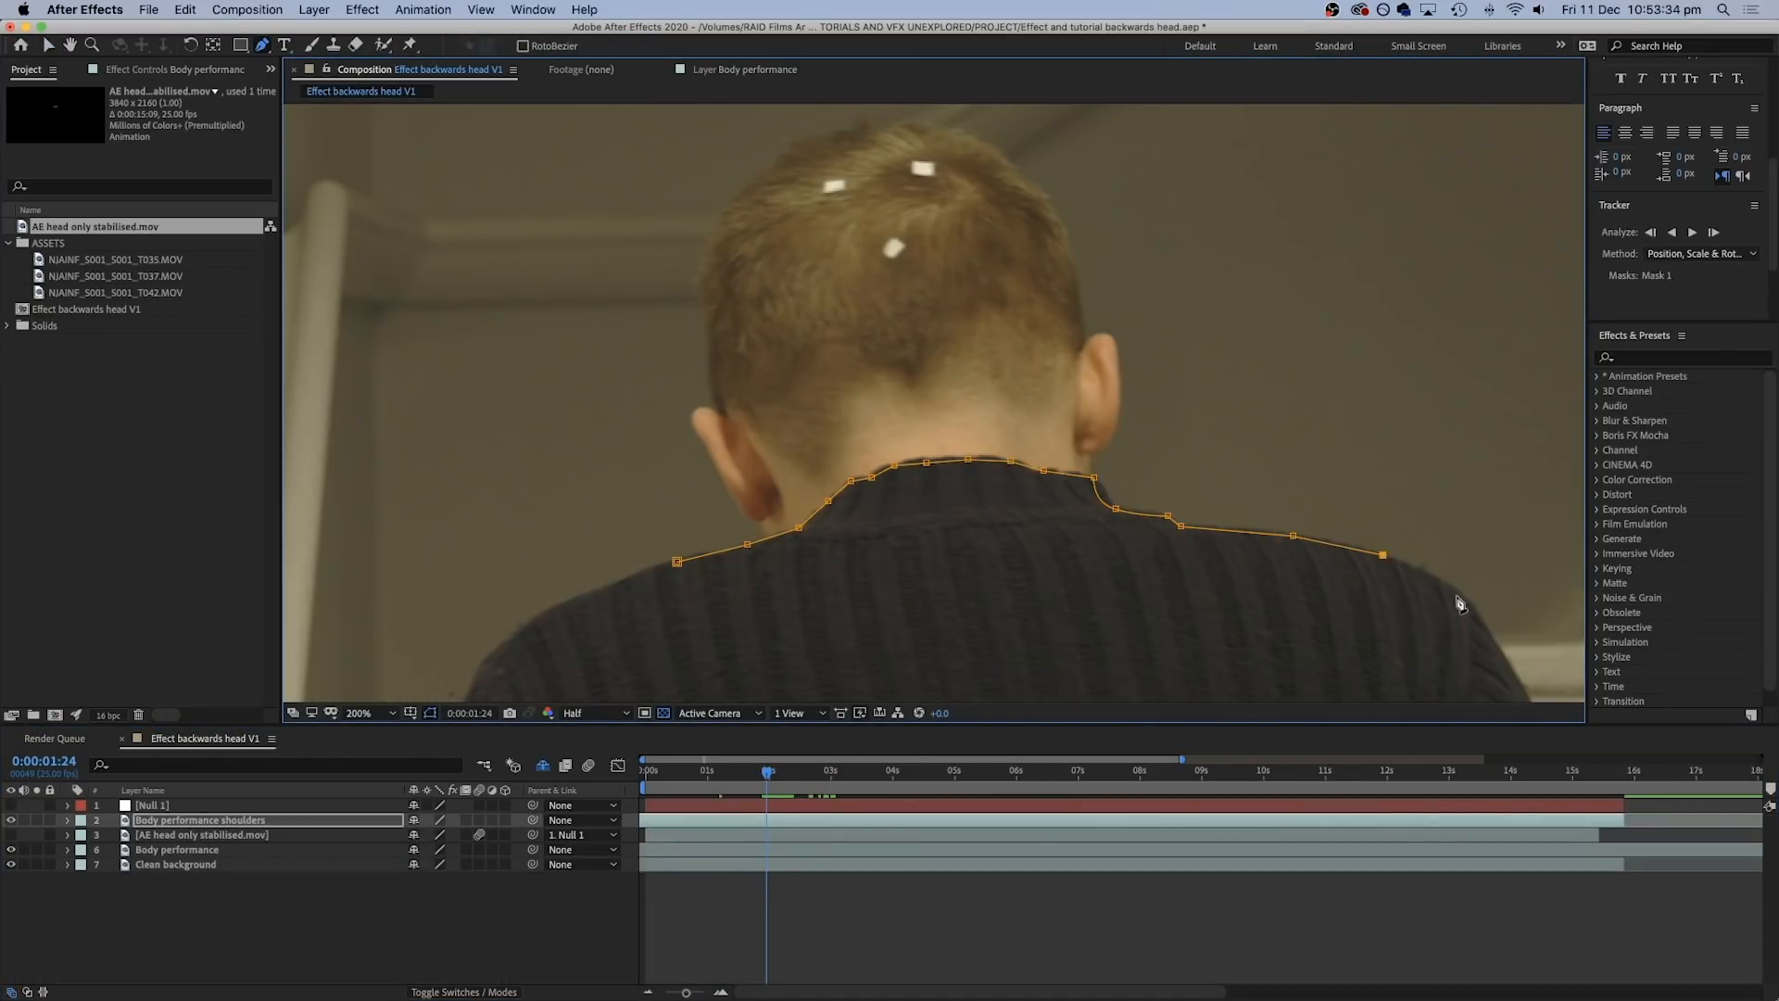
- Mask the shoulders and collar on the Body performance shoulders layer and enable keyframing of the mask path
{"action": "left_click", "coordinate": [479, 382]}
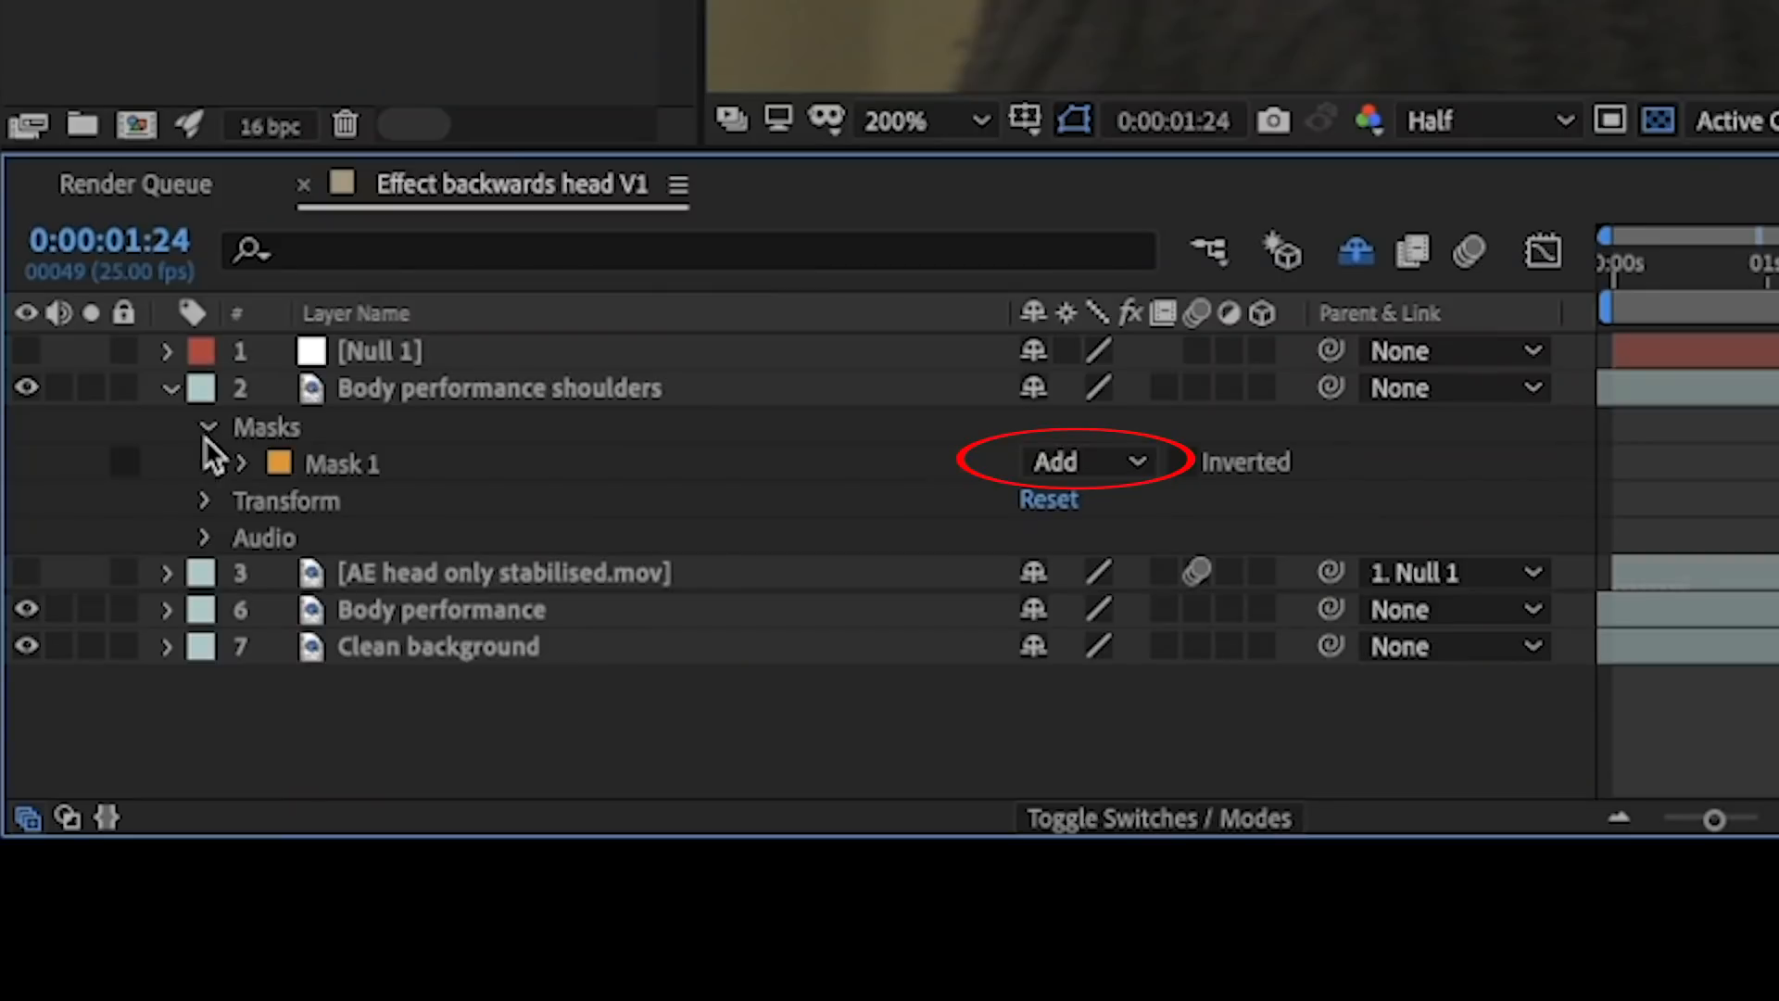
{"action": "left_click", "coordinate": [244, 463]}
{"action": "left_click", "coordinate": [315, 499]}
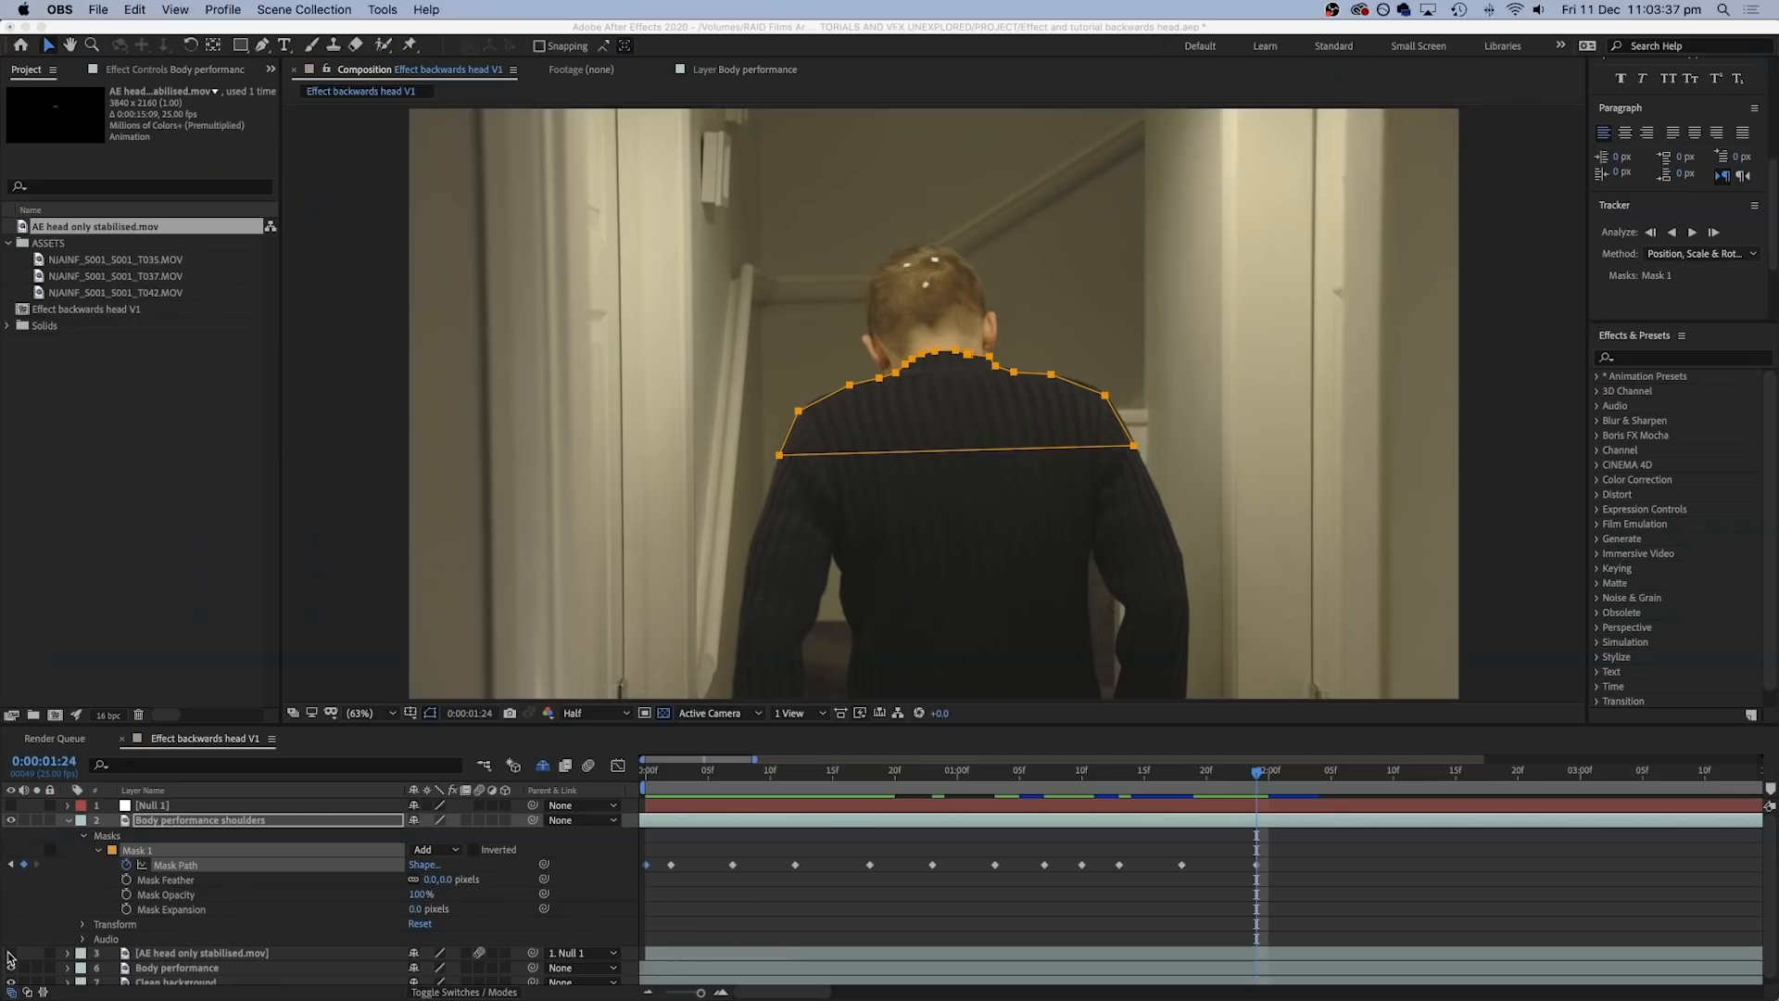
- Show the AE head only stabilised.mov and Body performance layers and scrub through the composite to check the shoulder mask
{"action": "left_click", "coordinate": [9, 959]}
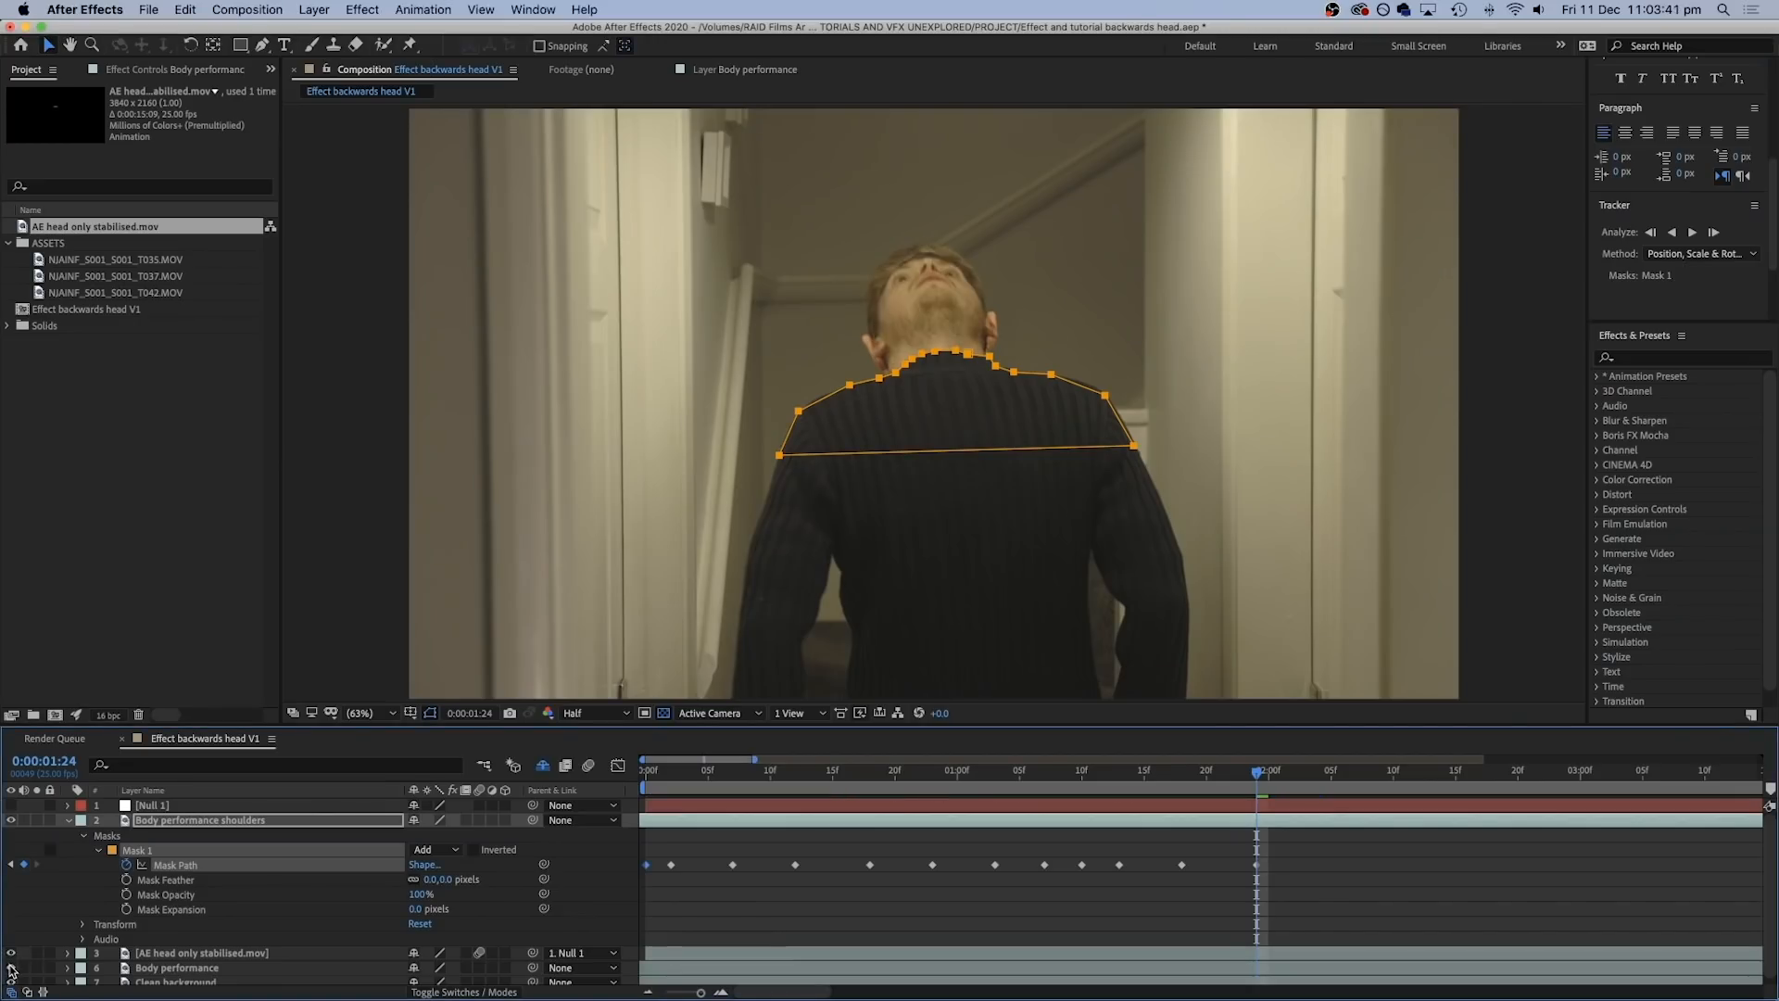
{"action": "left_click", "coordinate": [11, 968]}
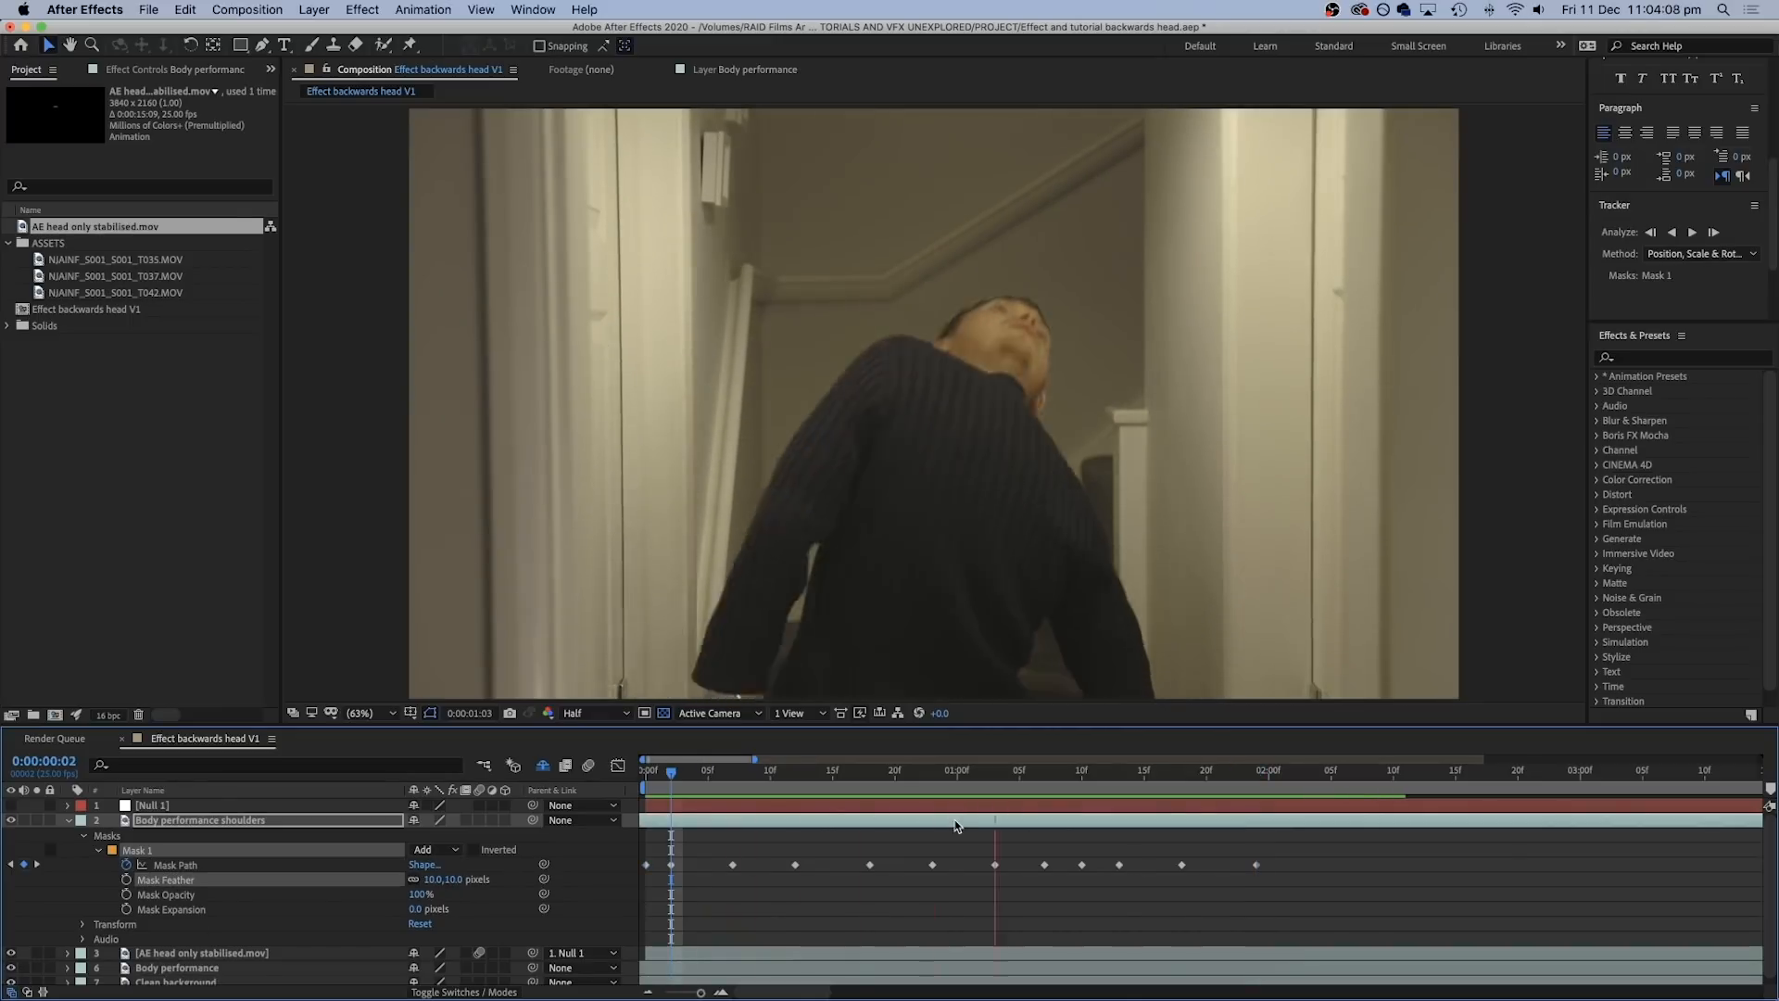
{"action": "left_click_drag", "start_coordinate": [1050, 772], "coordinate": [1246, 779]}
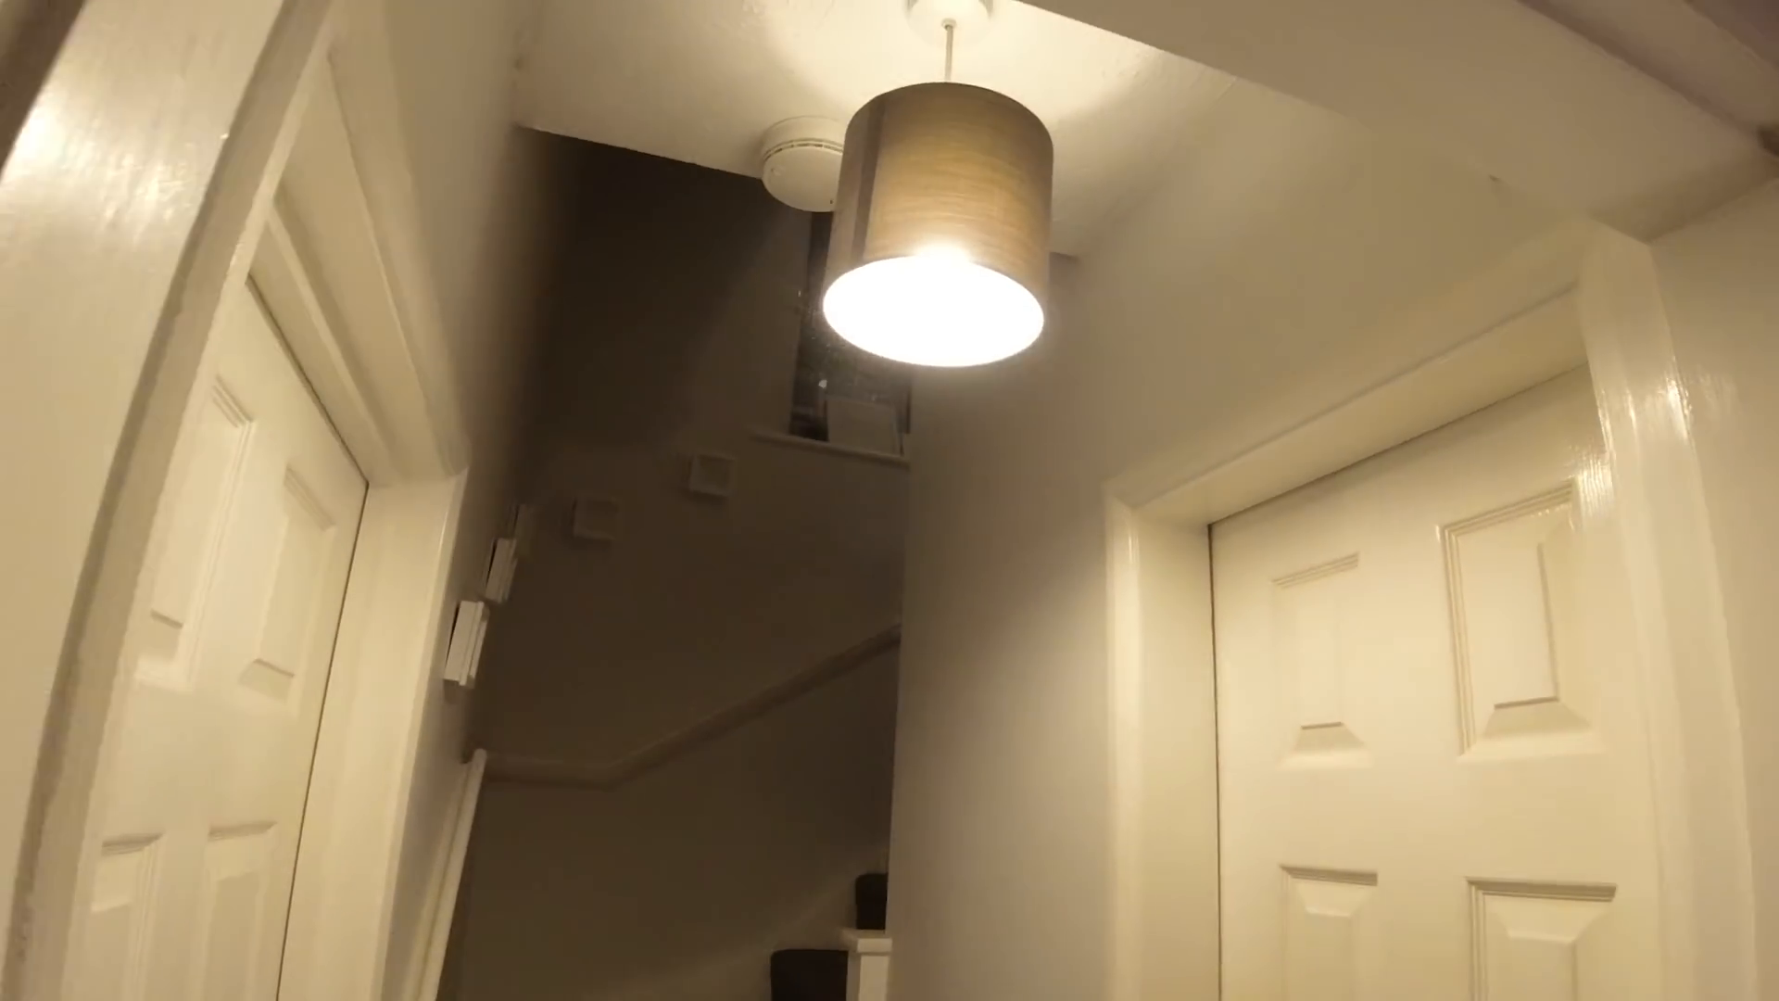
- Set the Lumetri Color exposure of the Clean background layer to -0.2 and preview the match
{"action": "left_click", "coordinate": [277, 296]}
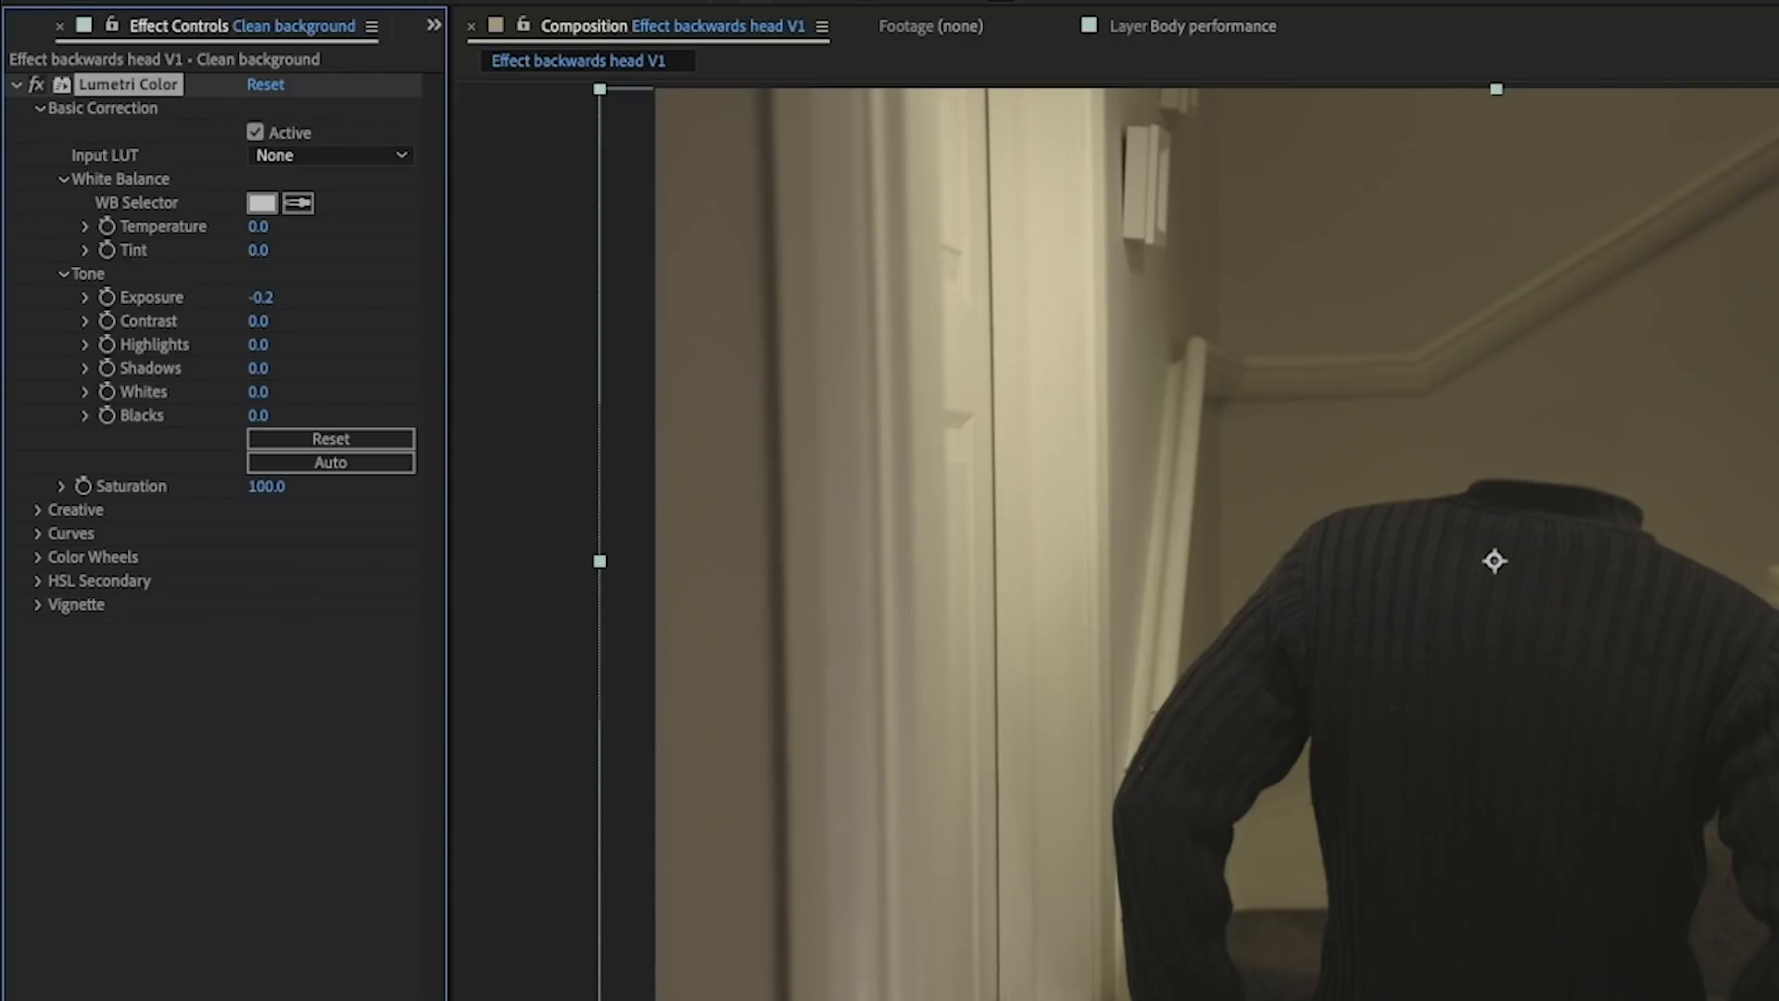
{"action": "key", "text": "space"}
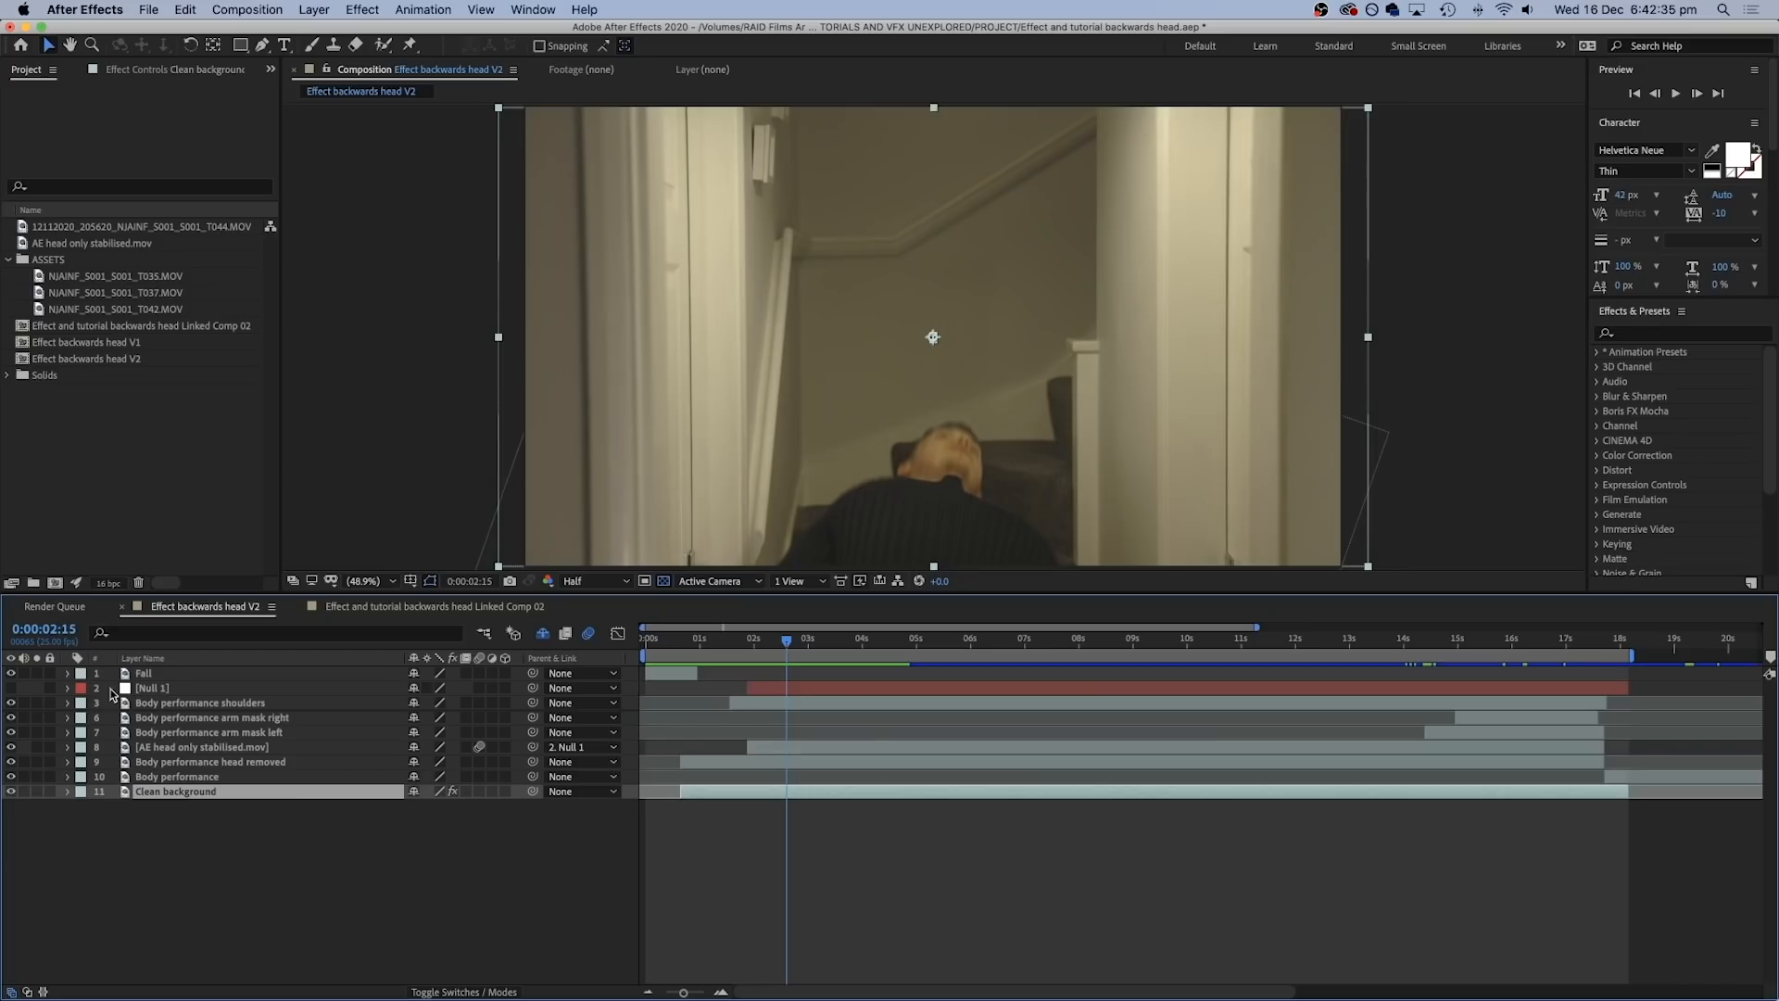
- Pre-compose all layers of the Effect backwards head V2 composition
{"action": "key", "text": "super+a"}
{"action": "right_click", "coordinate": [206, 742]}
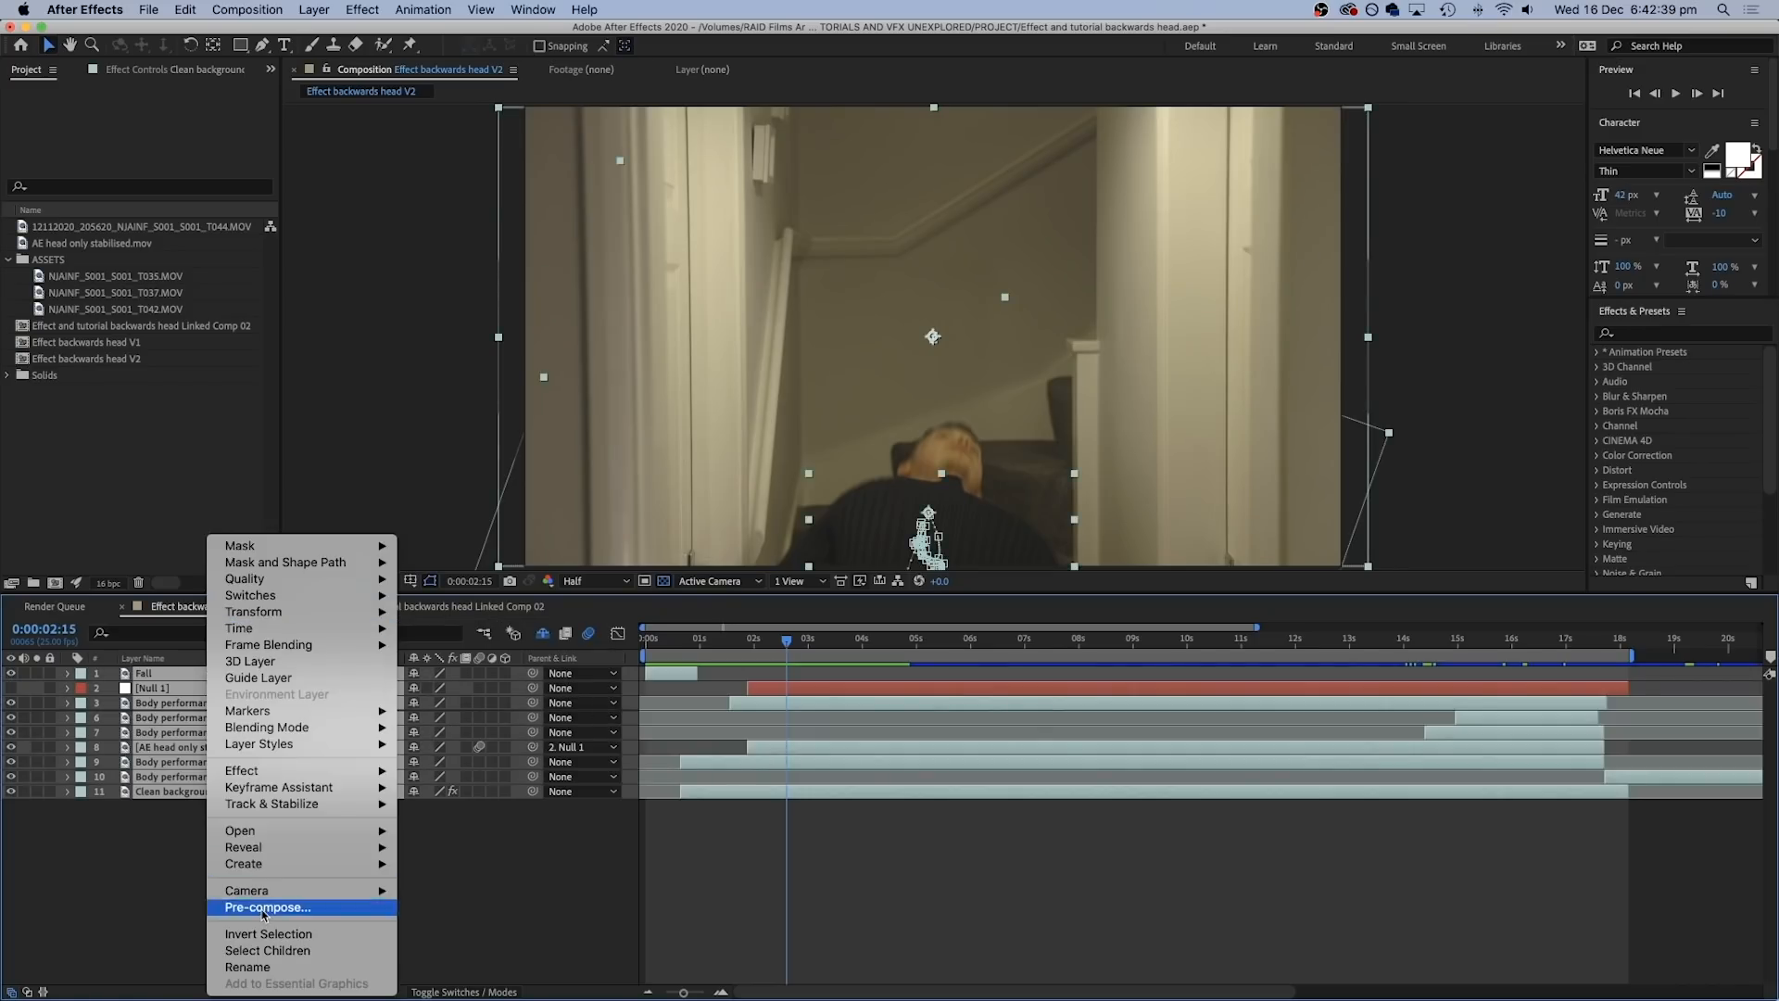
{"action": "left_click", "coordinate": [264, 908]}
{"action": "left_click", "coordinate": [1017, 624]}
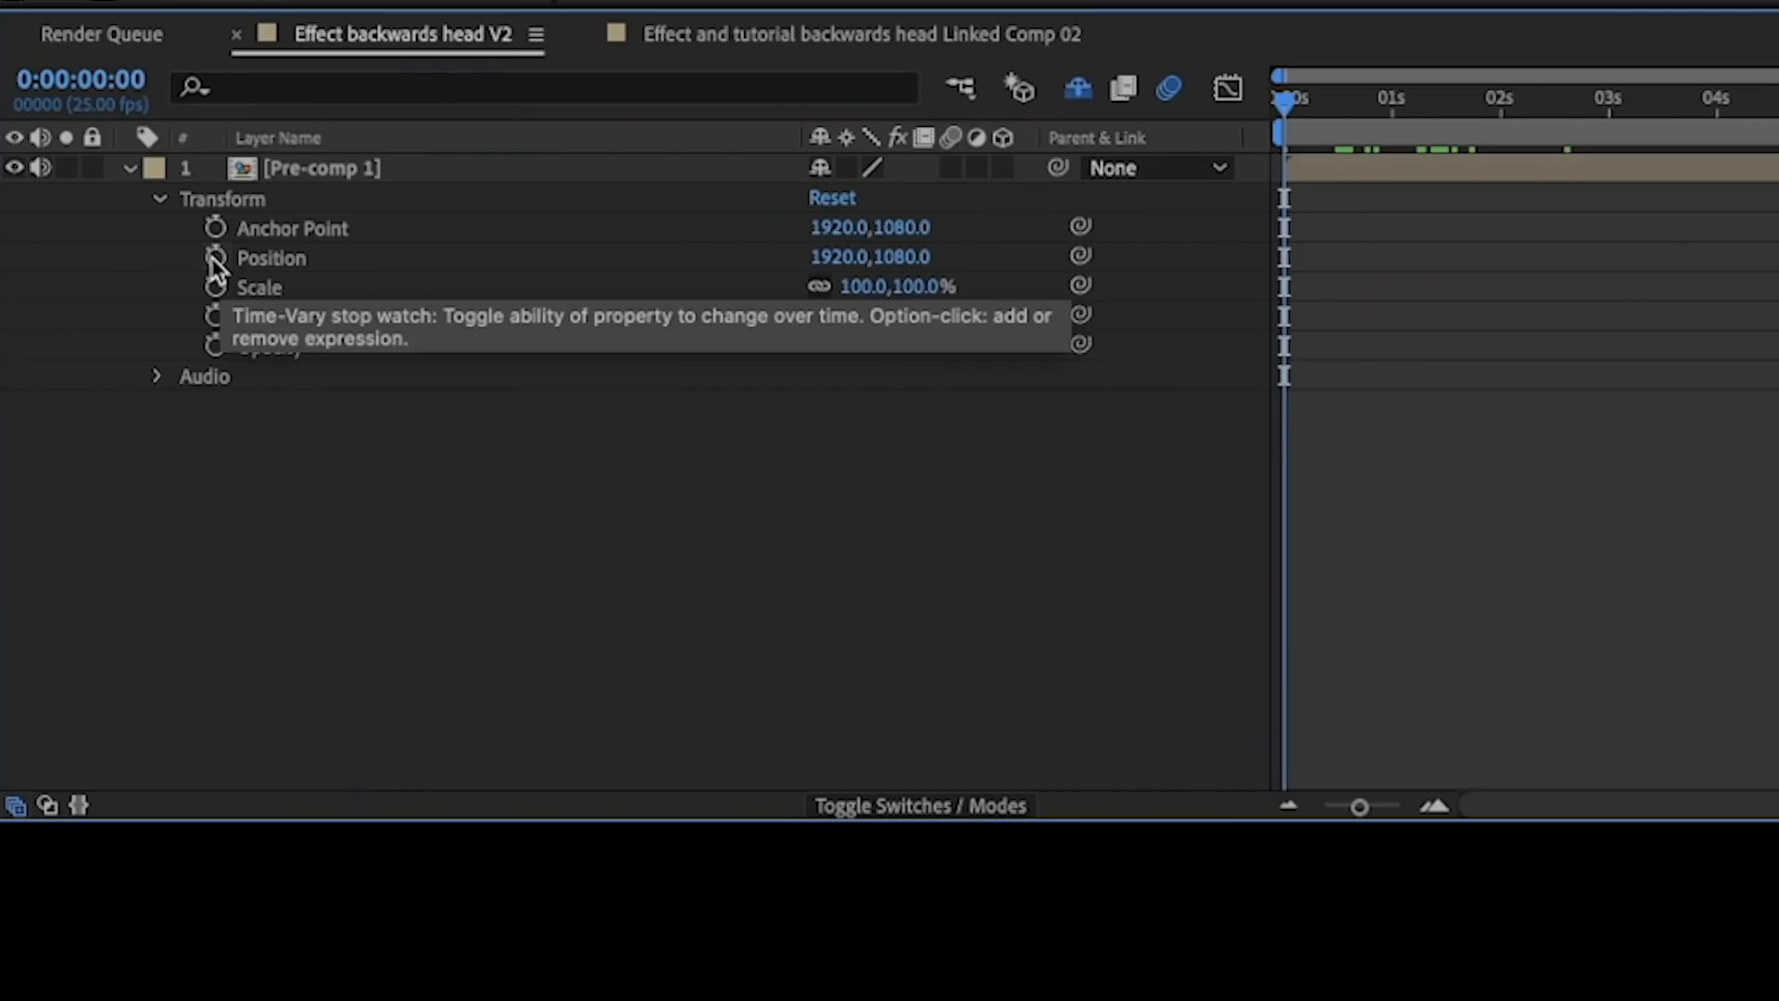
- Add the expression wiggle(5,10) to the Position property of the pre-comp layer
{"action": "left_click", "coordinate": [111, 718], "text": "alt"}
{"action": "type", "text": "wiggle"}
{"action": "key", "text": "Return"}
{"action": "type", "text": "5,10)"}
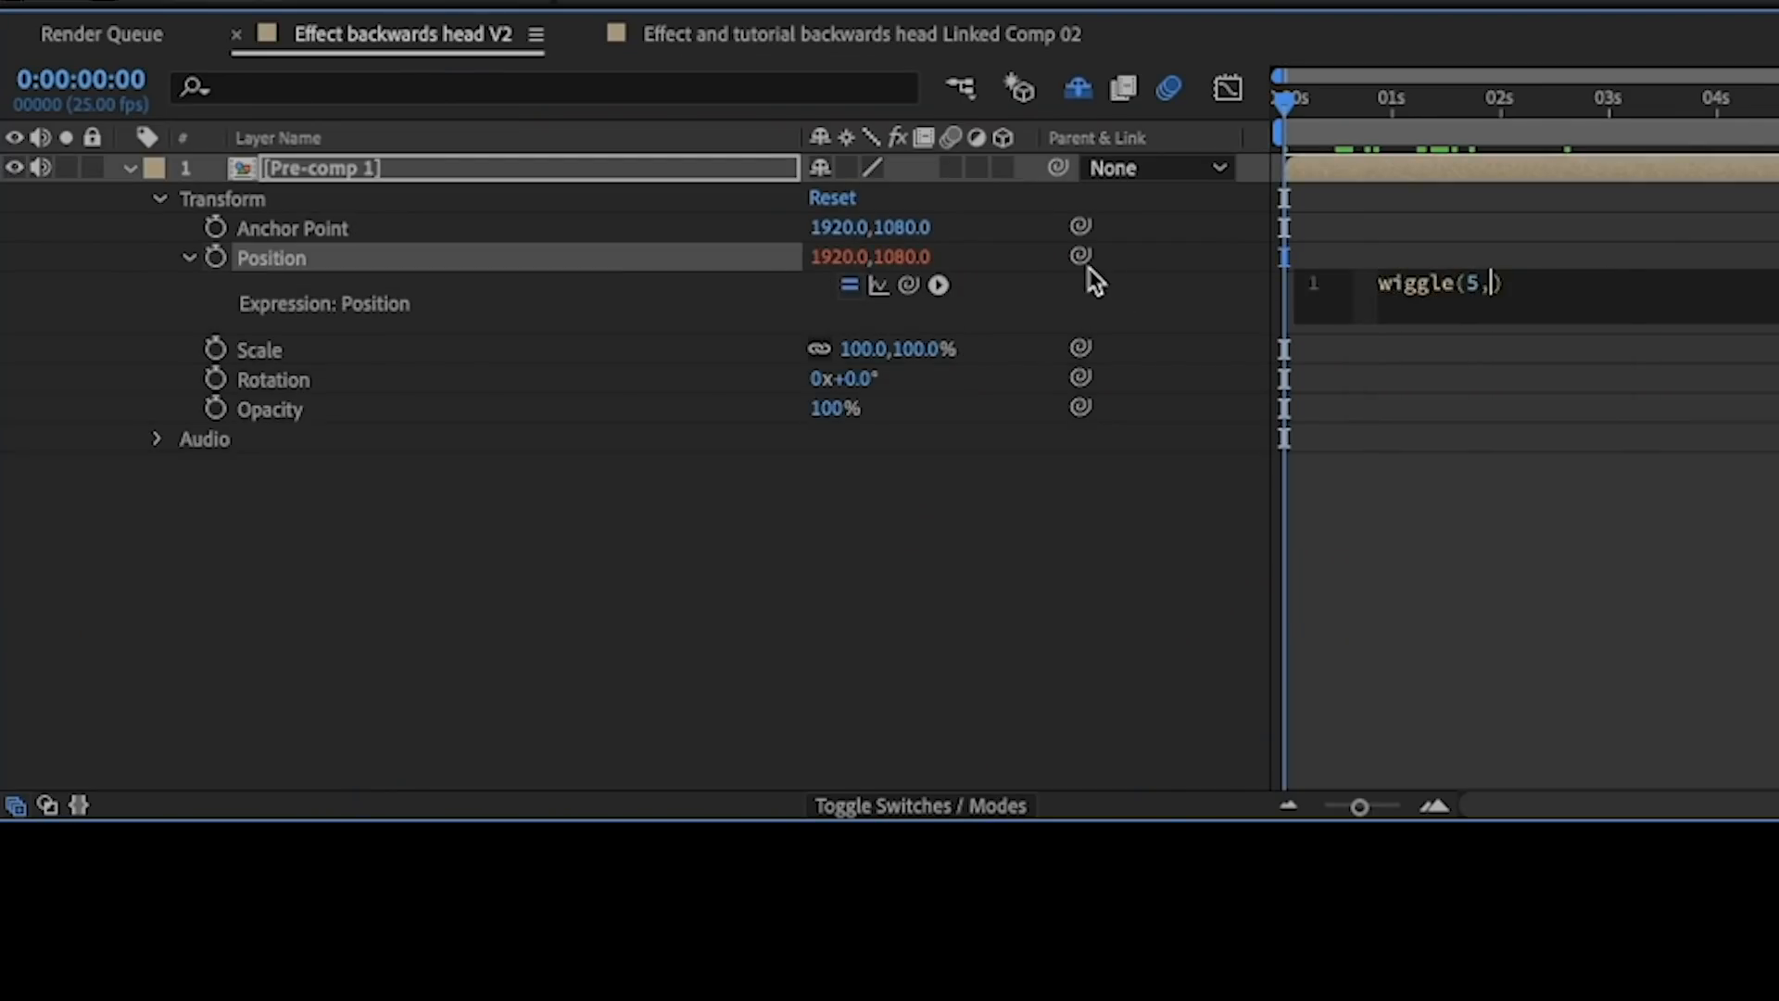